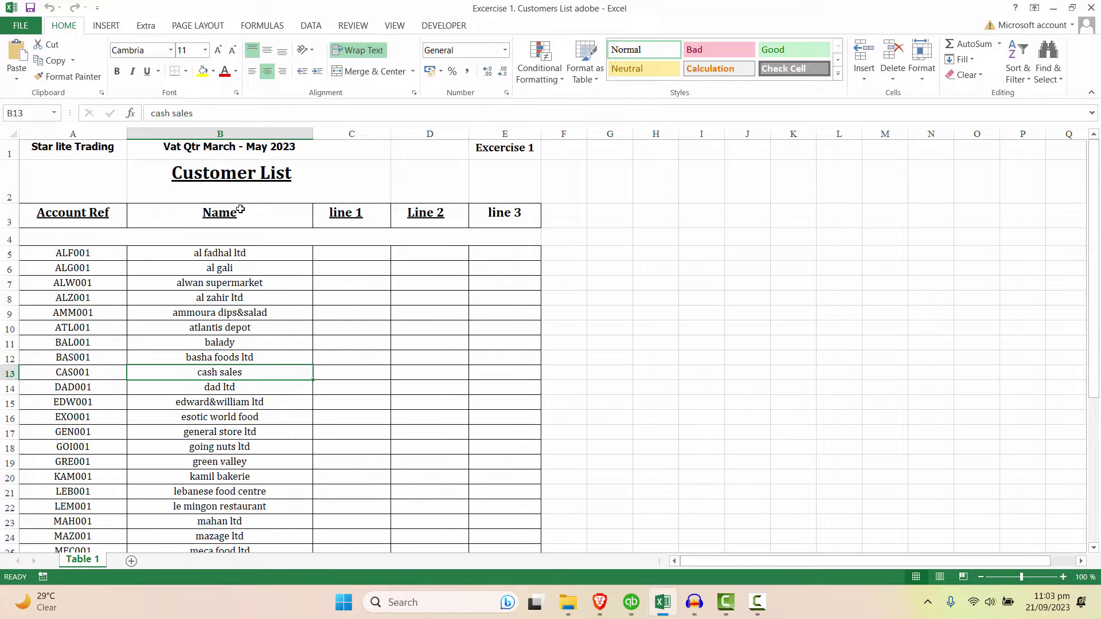
Scroll through the Excel customer list to review its rows
left_click(240, 180)
scroll(338, 344, "down", 2)
left_click(234, 294)
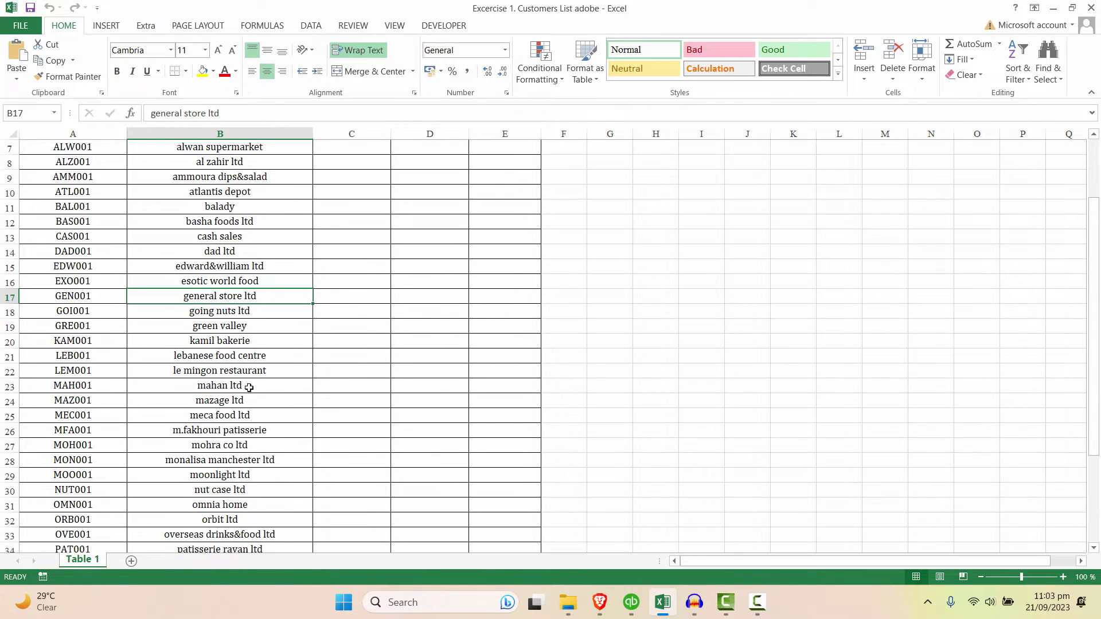
scroll(239, 373, "down", 4)
scroll(241, 378, "up", 6)
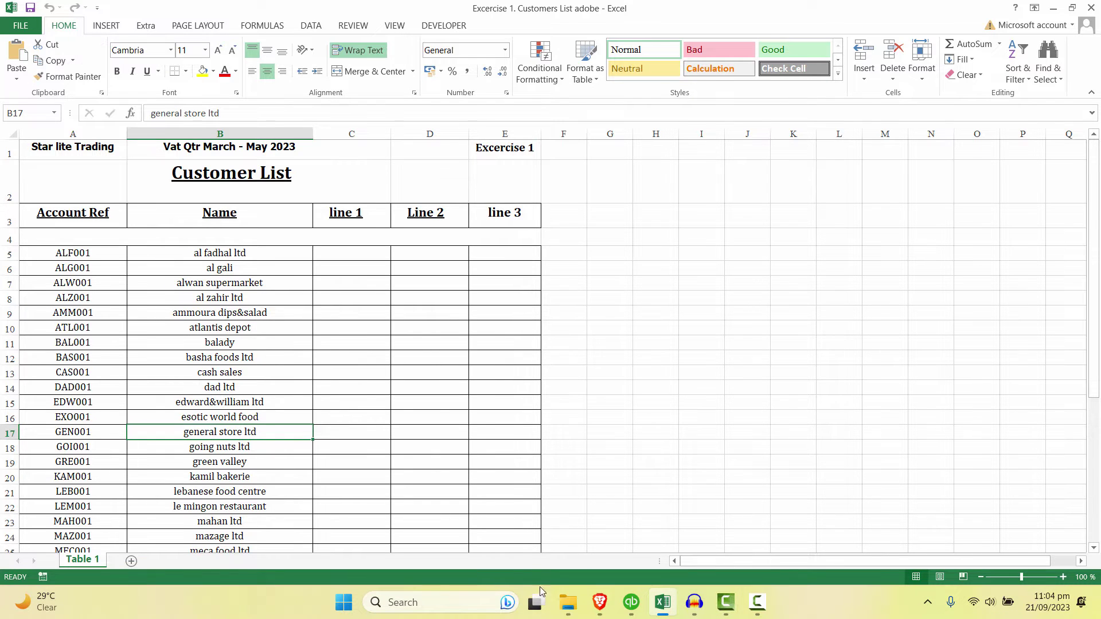
Open QuickBooks' empty Add Multiple Customer:Jobs grid from the Customer Center, then return to Excel
left_click(629, 606)
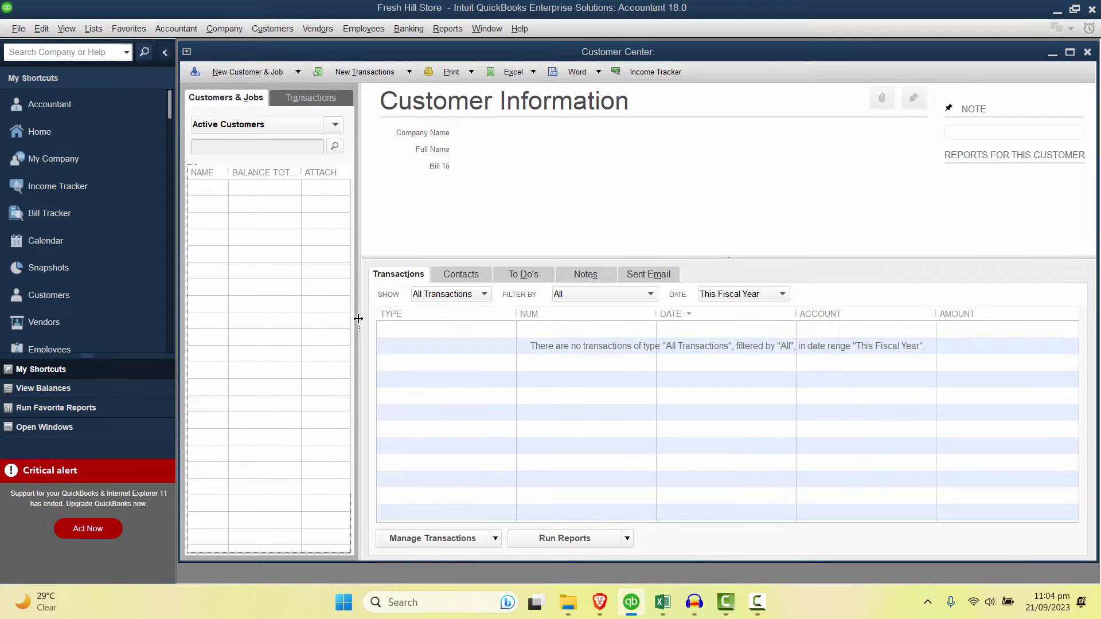
key("Escape")
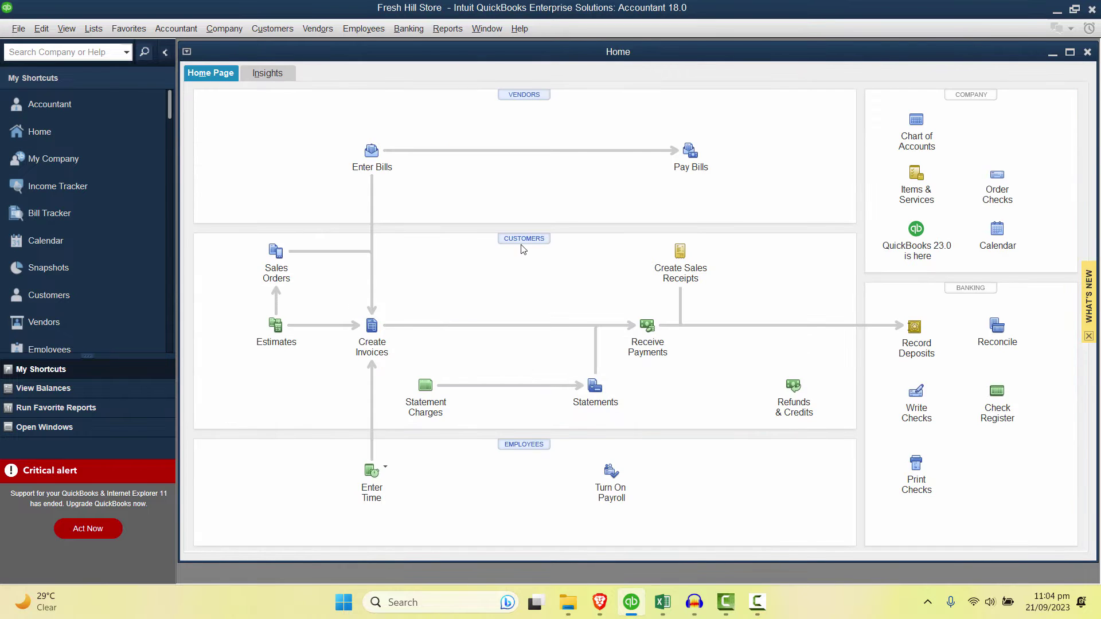
left_click(523, 244)
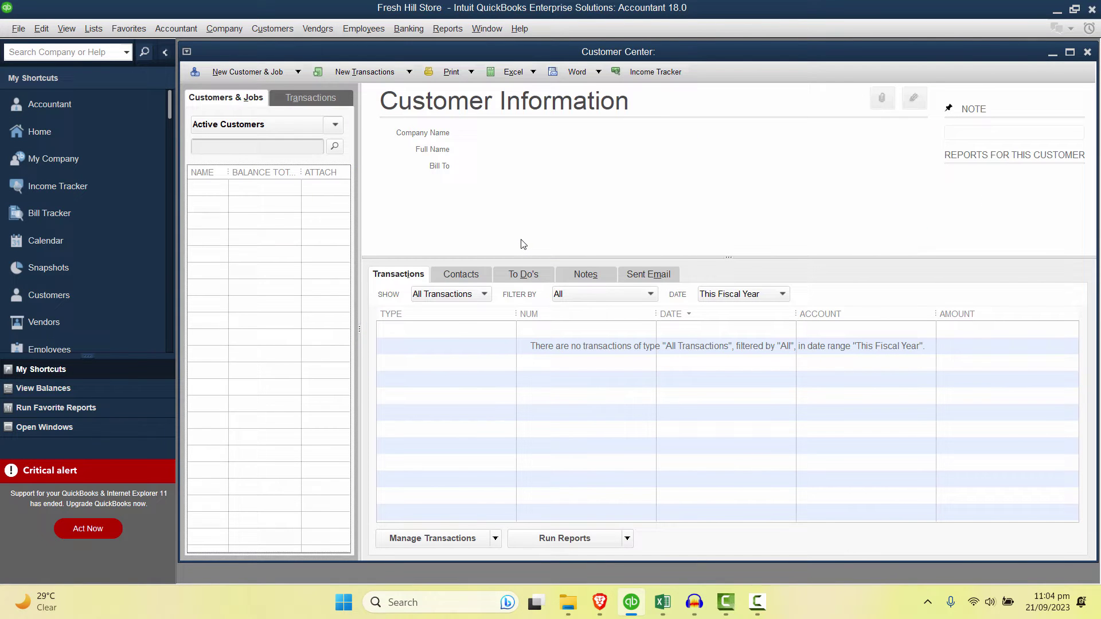
left_click(266, 69)
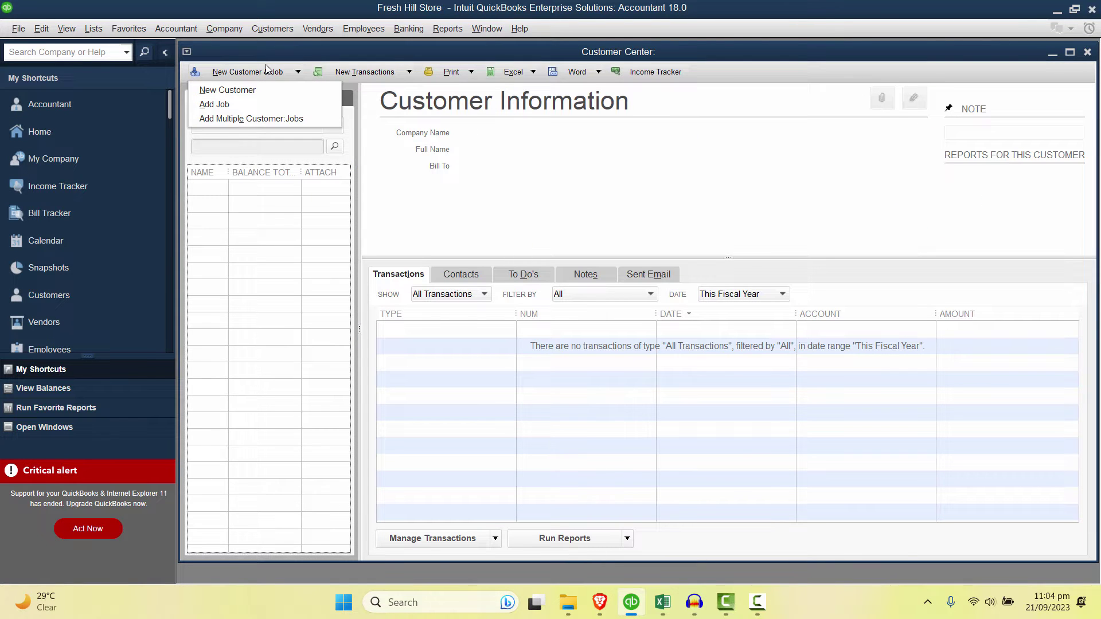
left_click(262, 120)
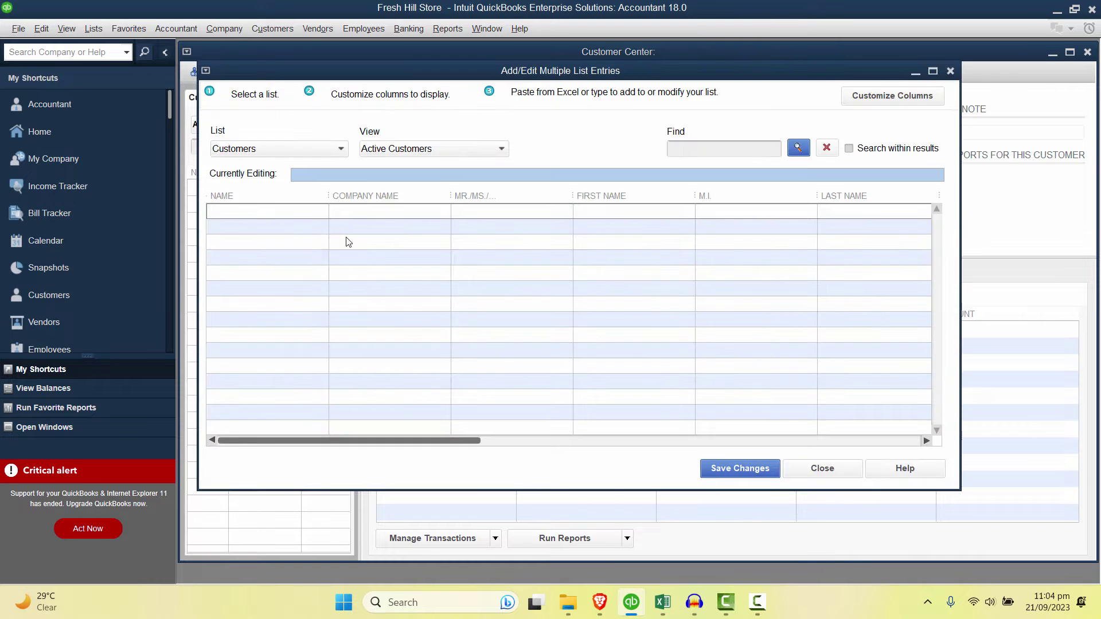
key("alt+Tab")
Check account code ALF001 in A5 and its name in B5, then return to QuickBooks
left_click(91, 254)
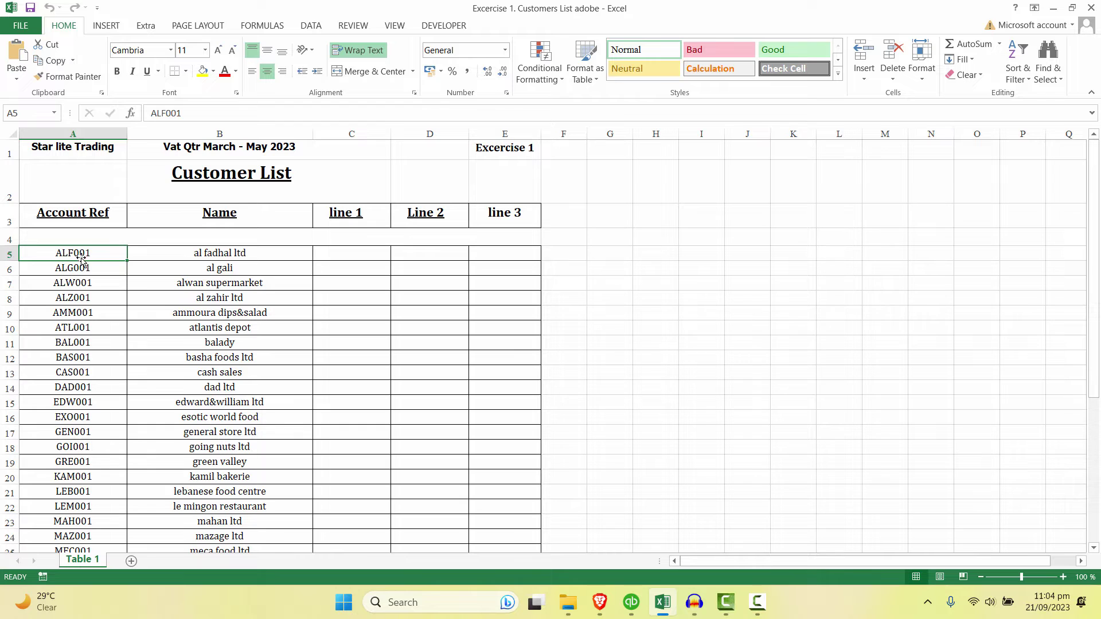
left_click(217, 255)
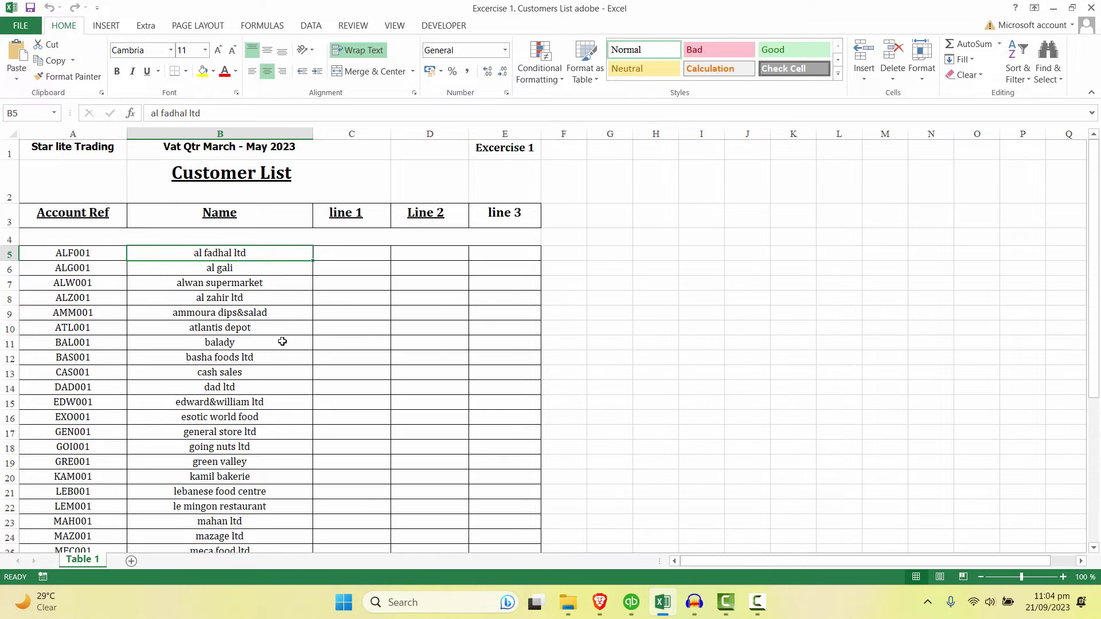
key("alt+Tab")
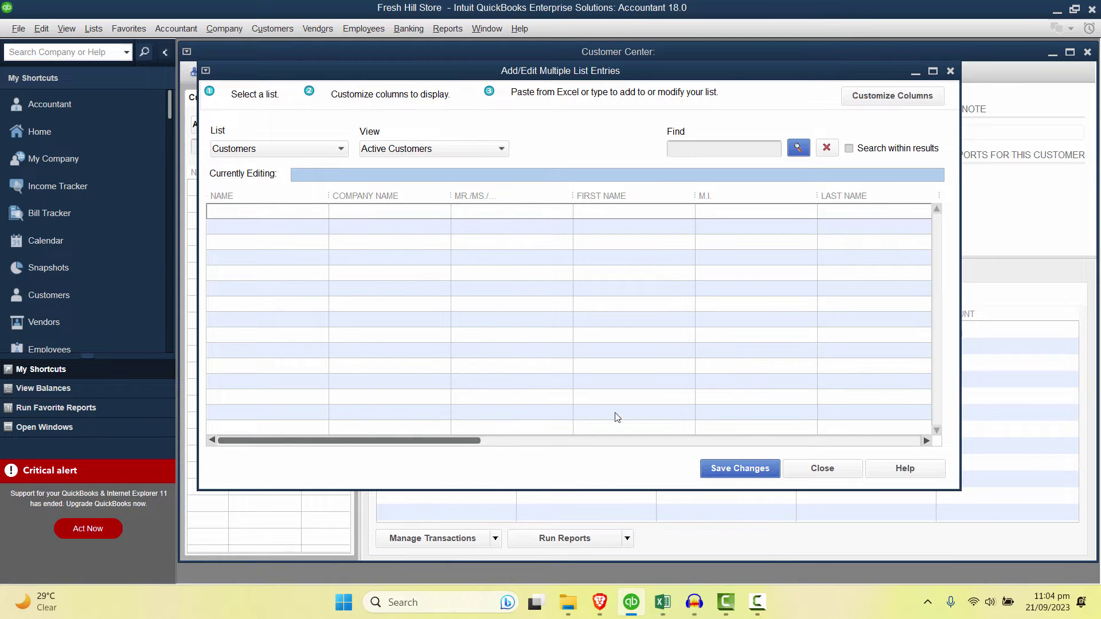
Remove every chosen grid column except Name, starting from Bill To 5
left_click_drag(424, 442, 369, 352)
left_click(887, 97)
left_click_drag(692, 183, 676, 338)
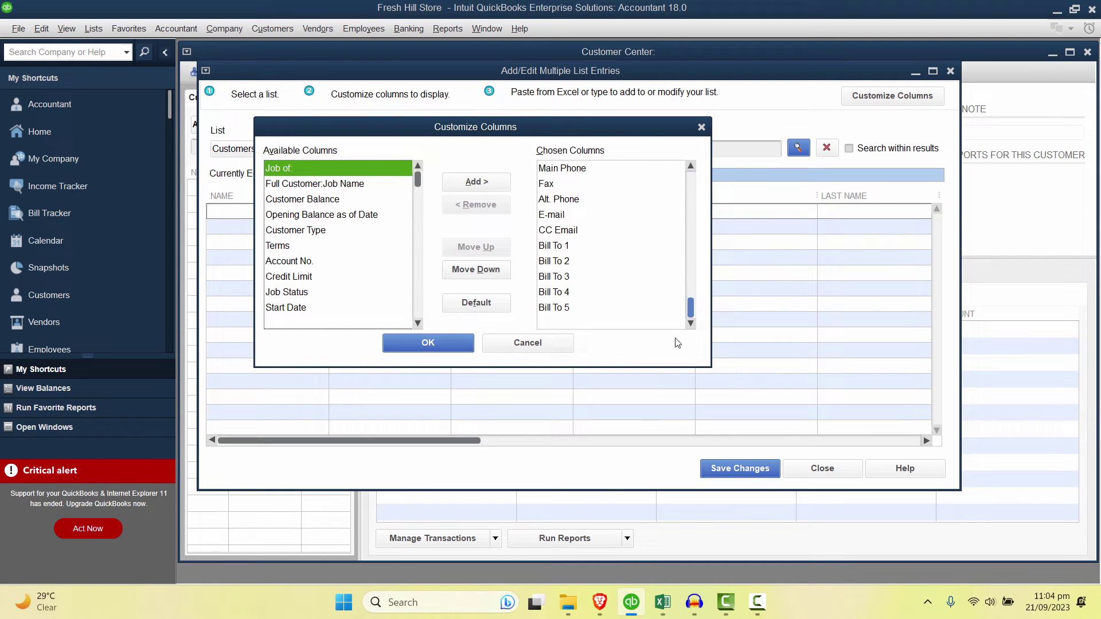
left_click(563, 307)
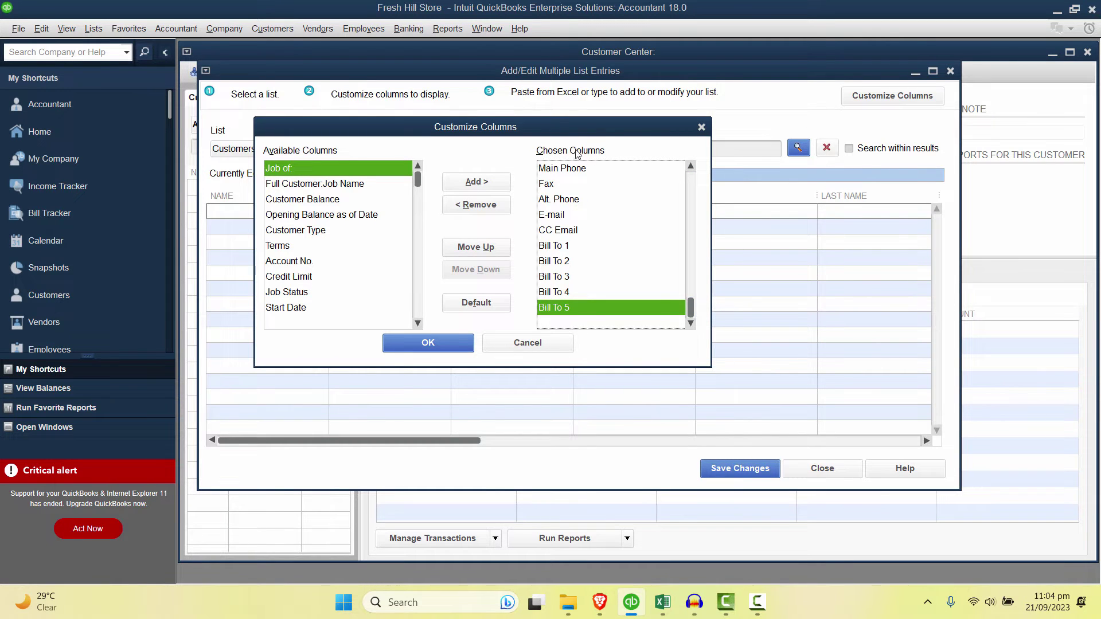
left_click(478, 206)
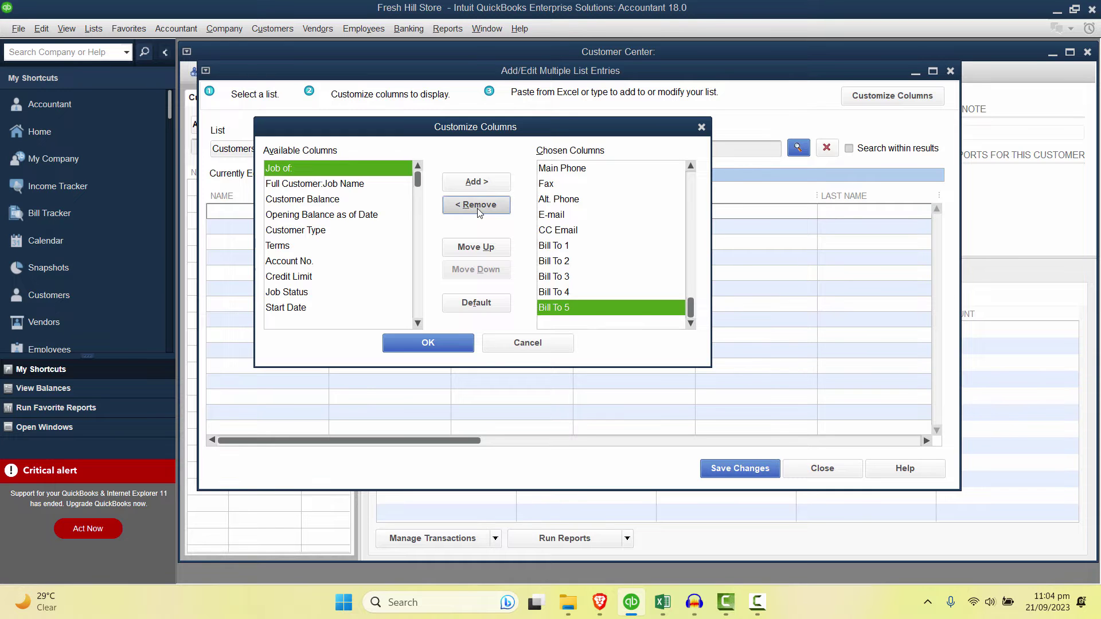
left_click(478, 206)
left_click(478, 207)
left_click(478, 206)
left_click(477, 207)
left_click(477, 206)
left_click(477, 206)
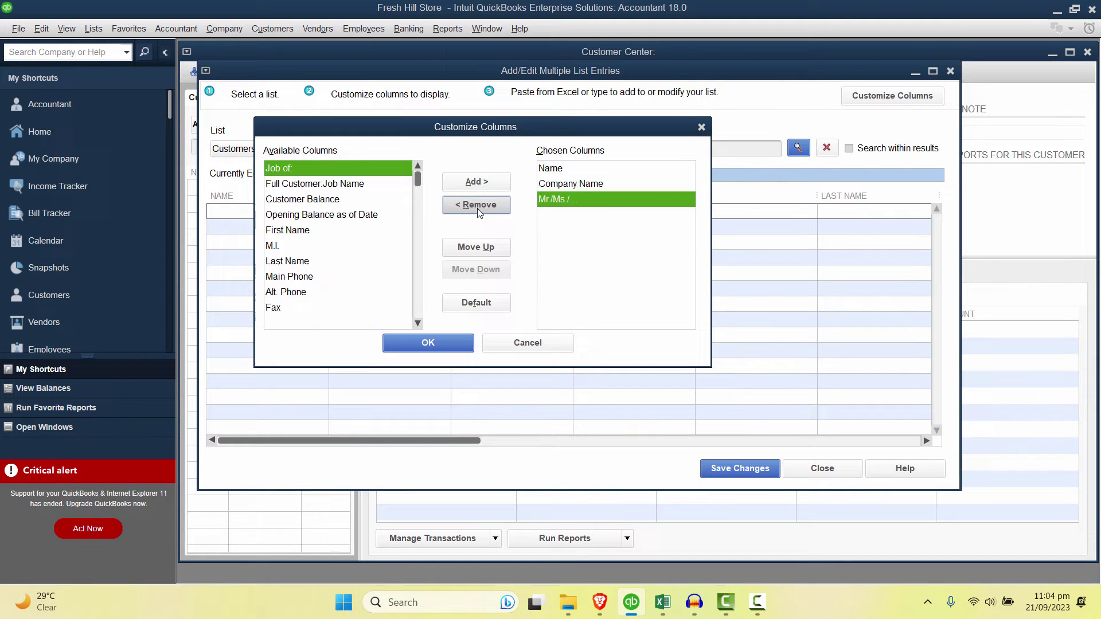
left_click(477, 206)
left_click(477, 206)
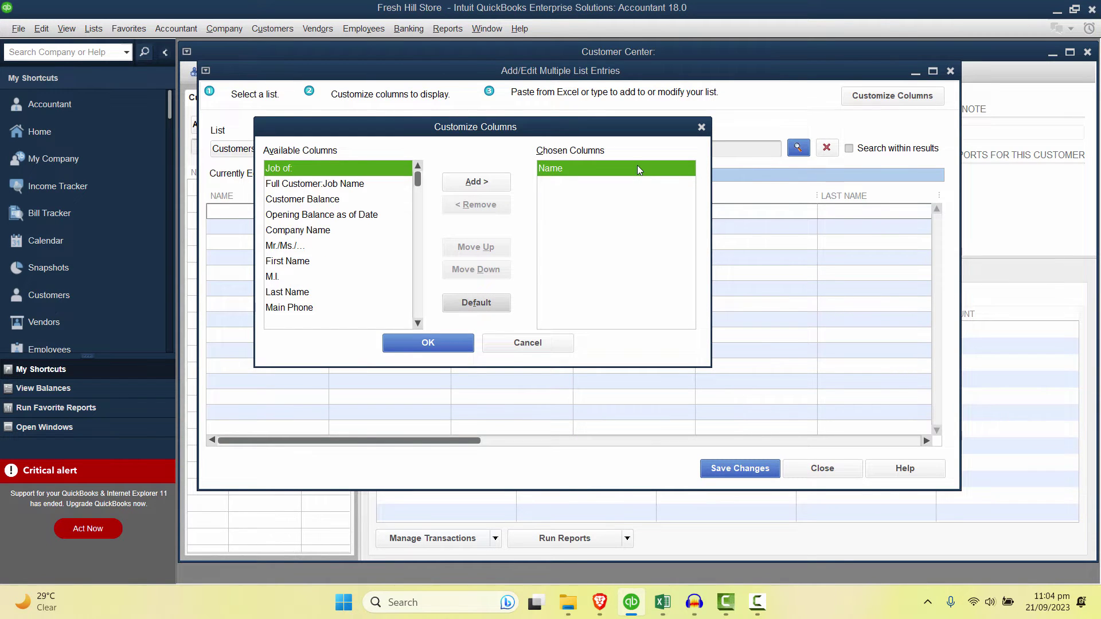
Add Full Customer:Job Name as a chosen column after Name
left_click(318, 185)
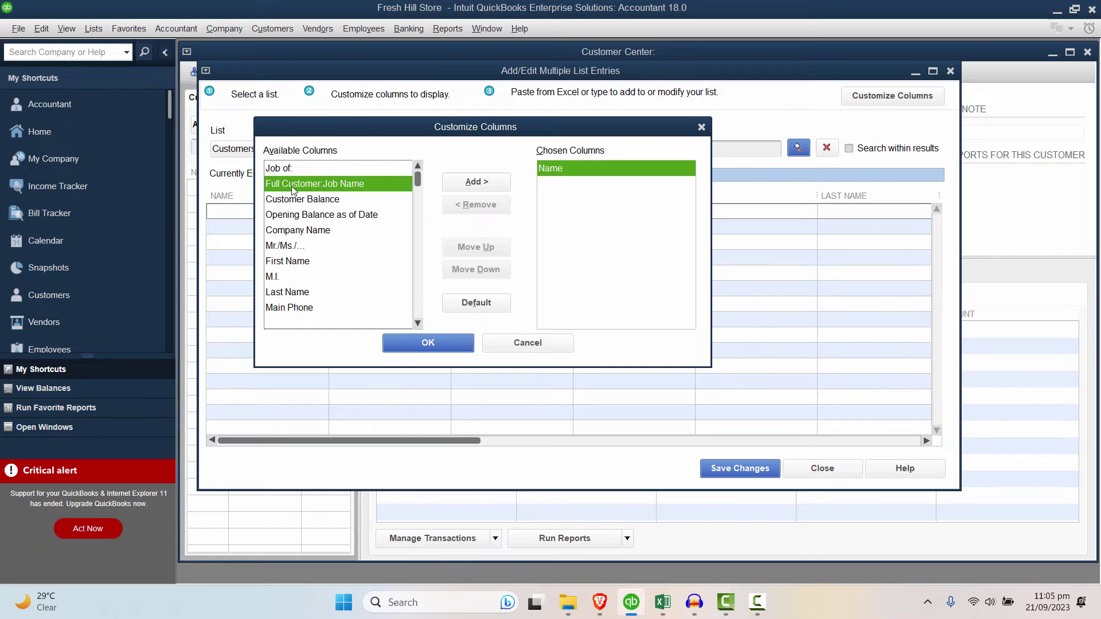
left_click(476, 182)
left_click(551, 170)
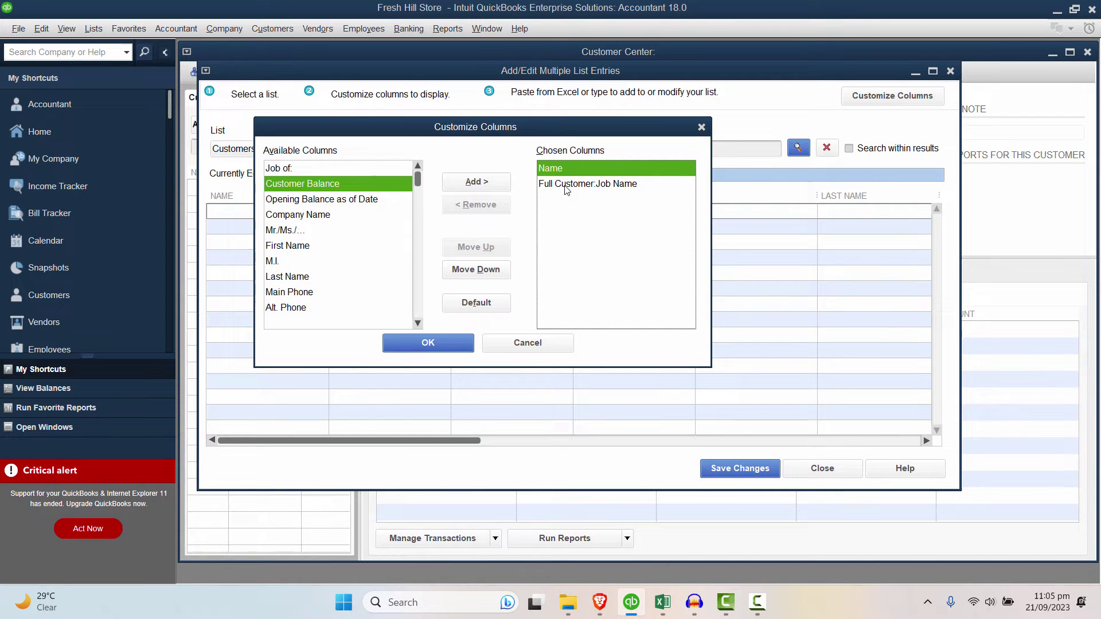
left_click(566, 185)
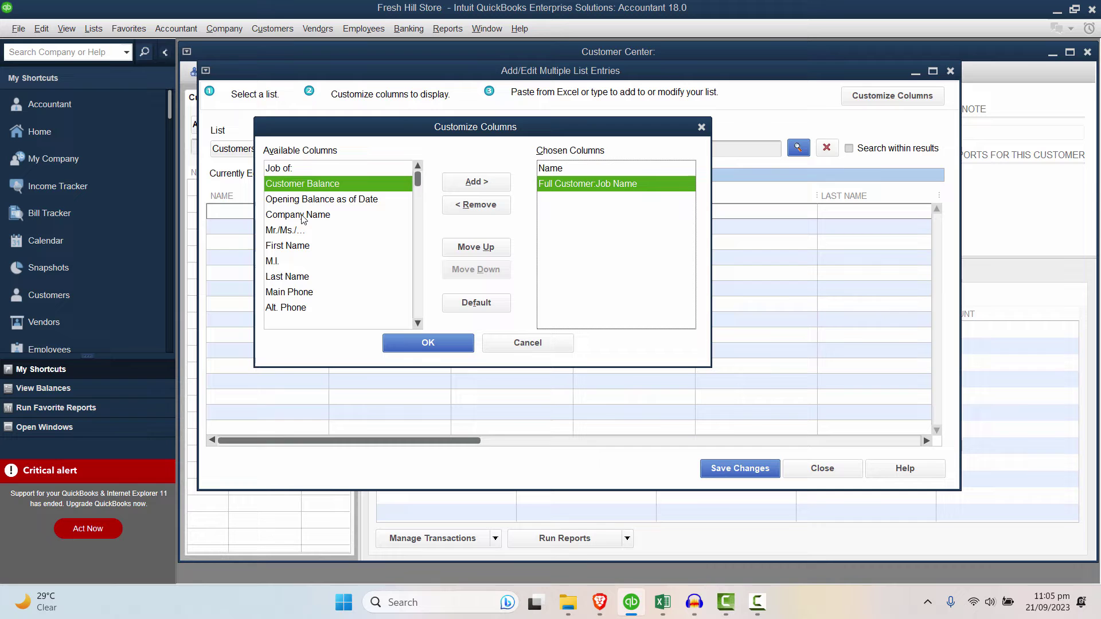
Apply the column choices and narrow the Name column to widen Full Customer:Job Name
left_click(443, 344)
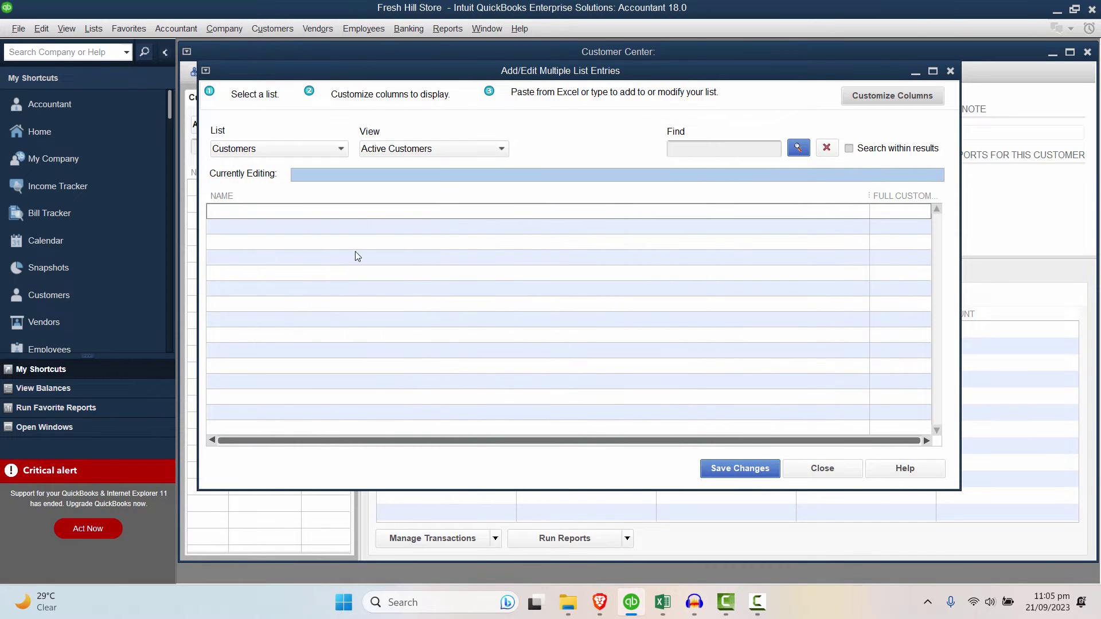
left_click_drag(837, 198, 300, 216)
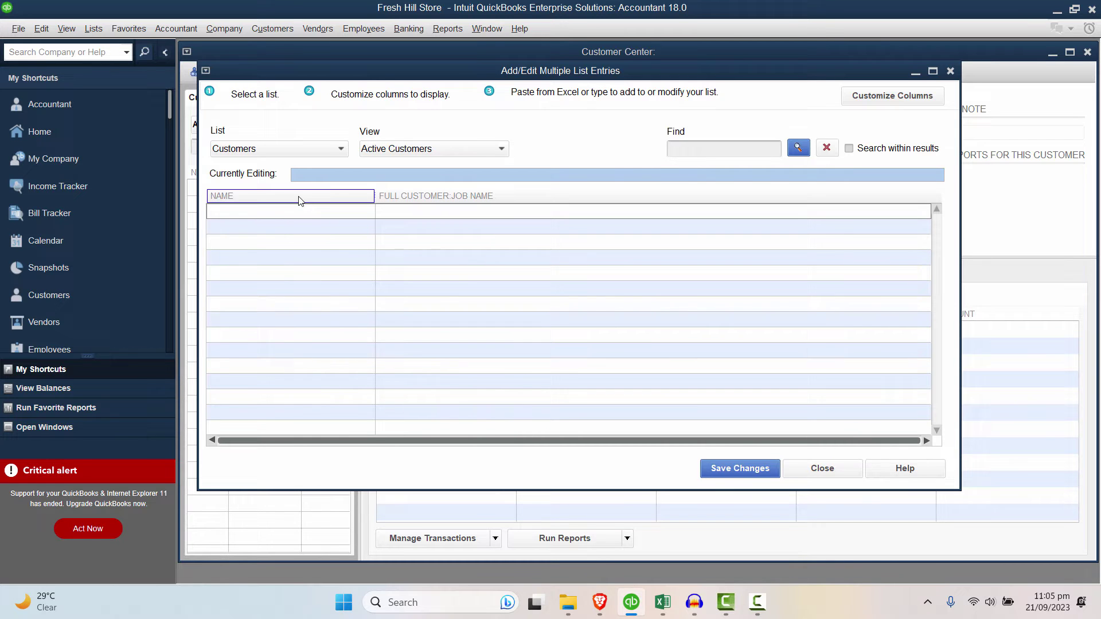
key("alt+Tab")
key("alt+Tab")
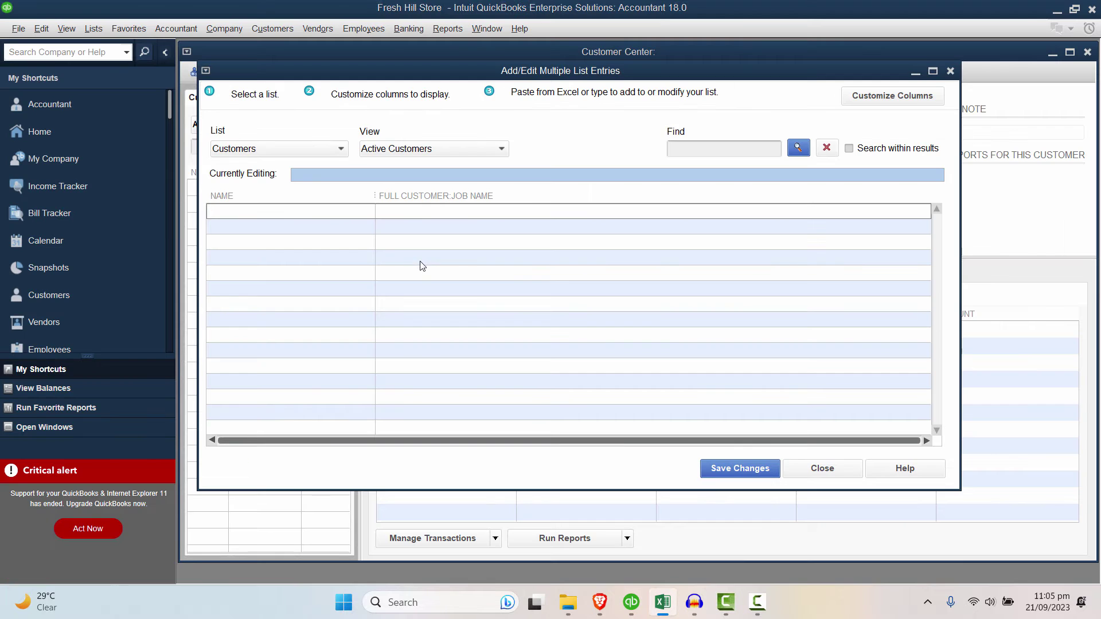
key("alt+Tab")
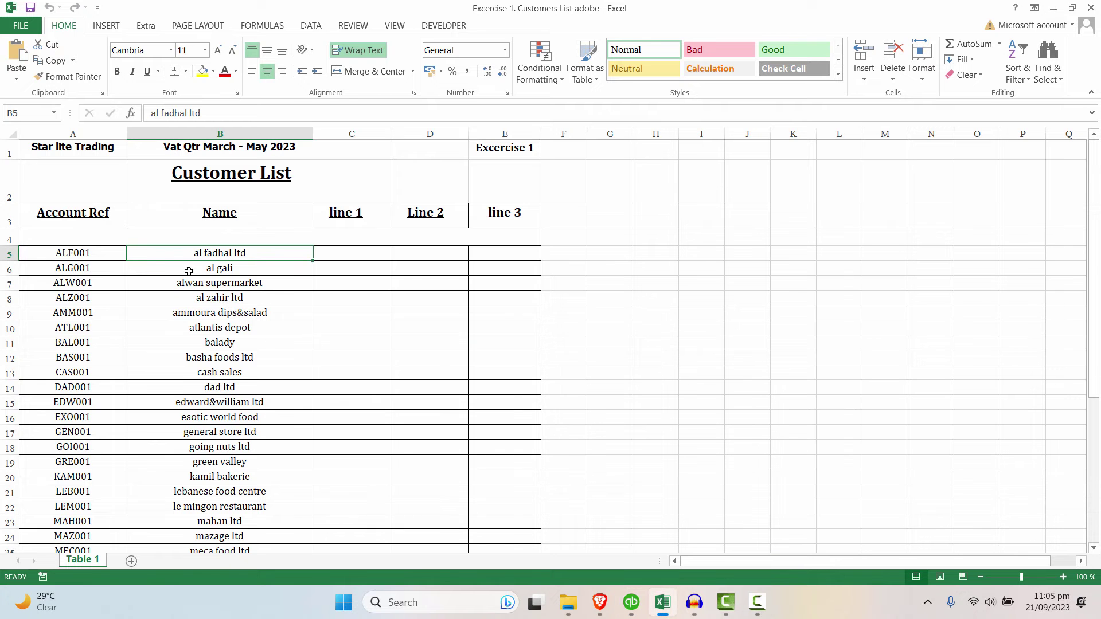
Copy the Excel account codes and names from ALF001 down the whole list
left_click(105, 256)
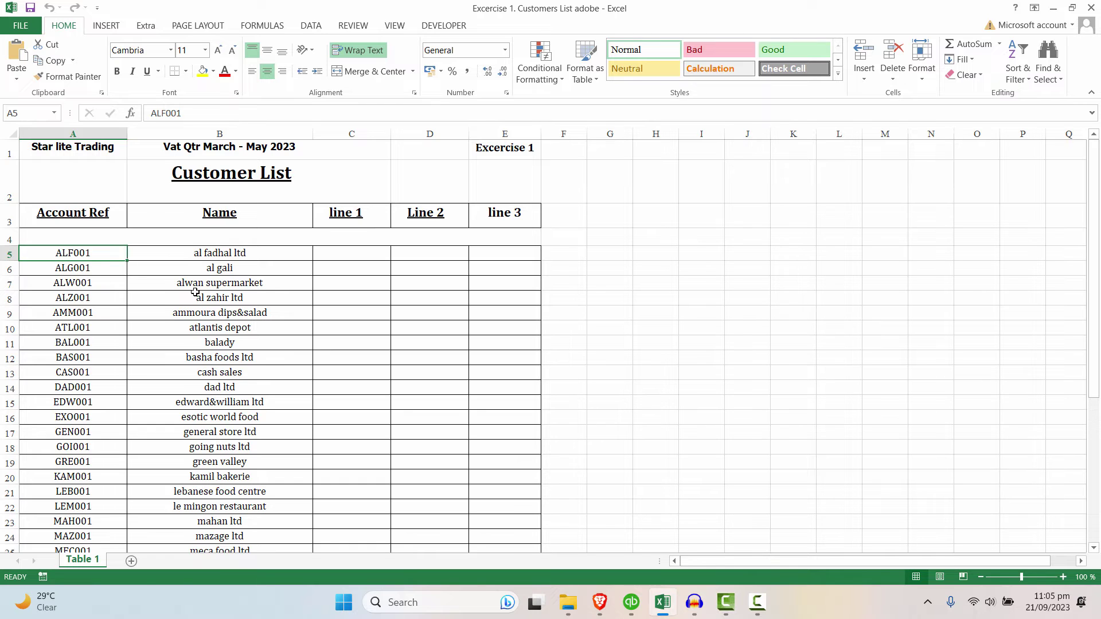
key("shift+Right")
key("ctrl+shift+Down")
key("ctrl+c")
key("alt+Tab")
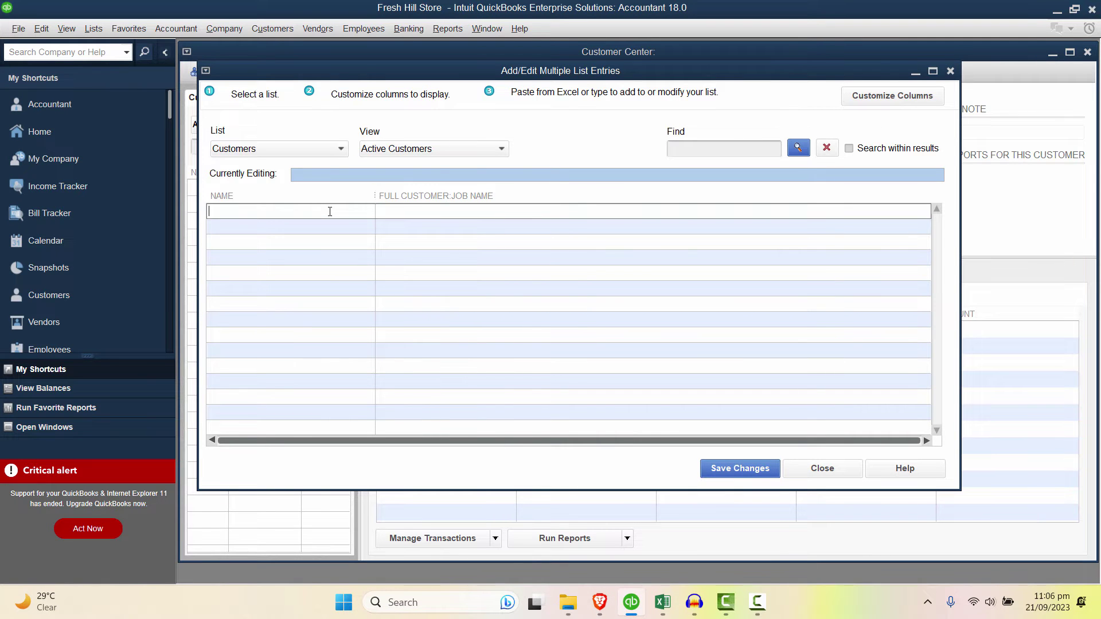
Paste the customers, dismiss the warning, discard the unsaved entries, and restart Add Multiple Customer:Jobs
key("ctrl+v")
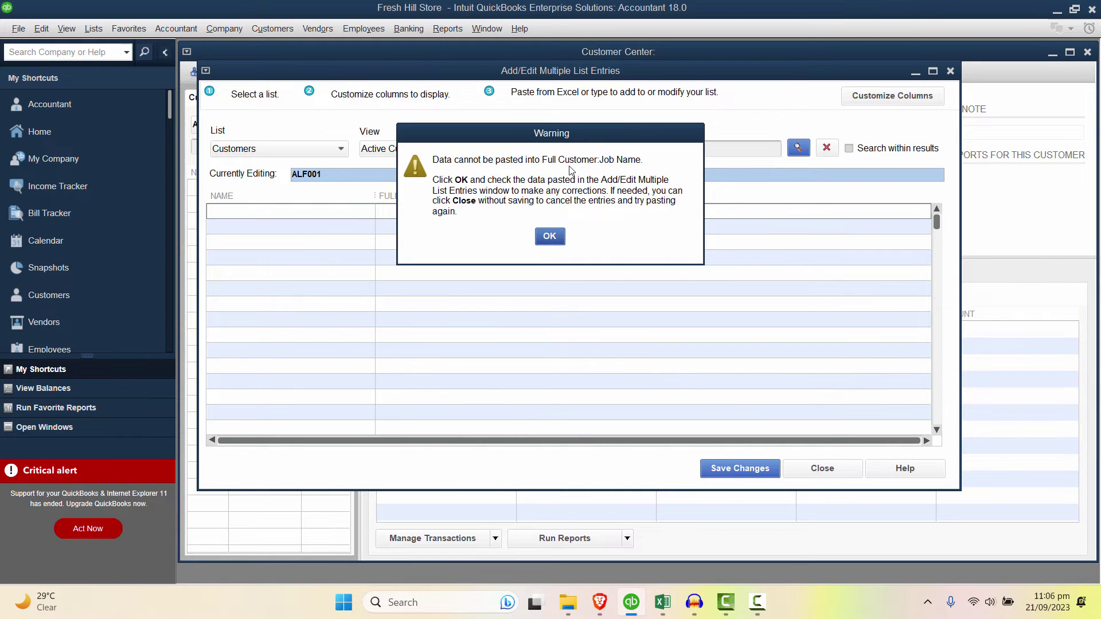
left_click(551, 236)
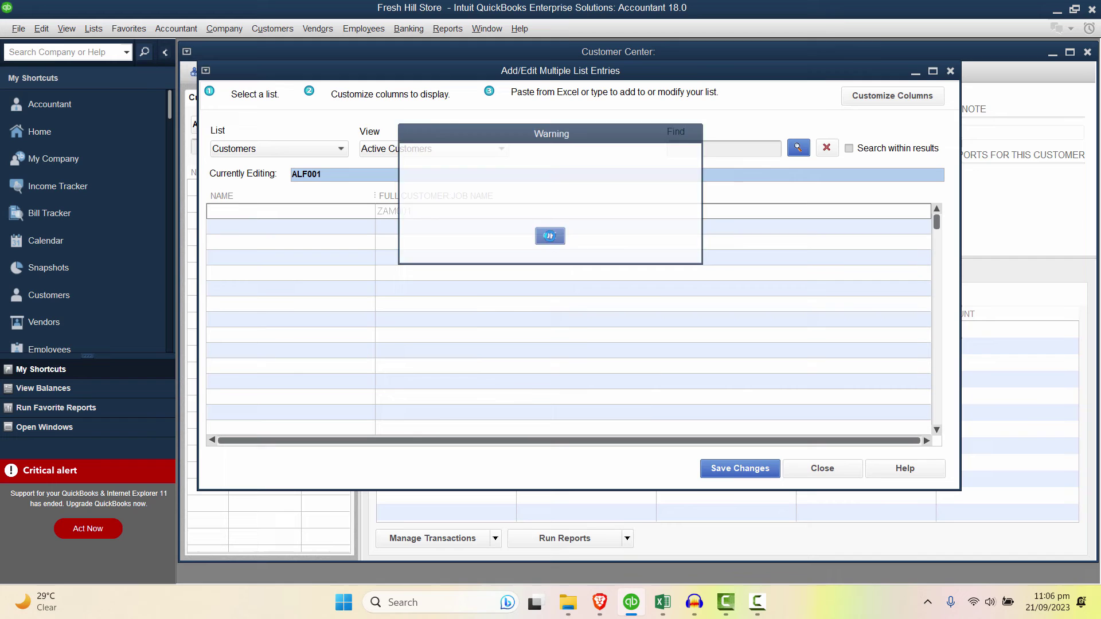
left_click(862, 467)
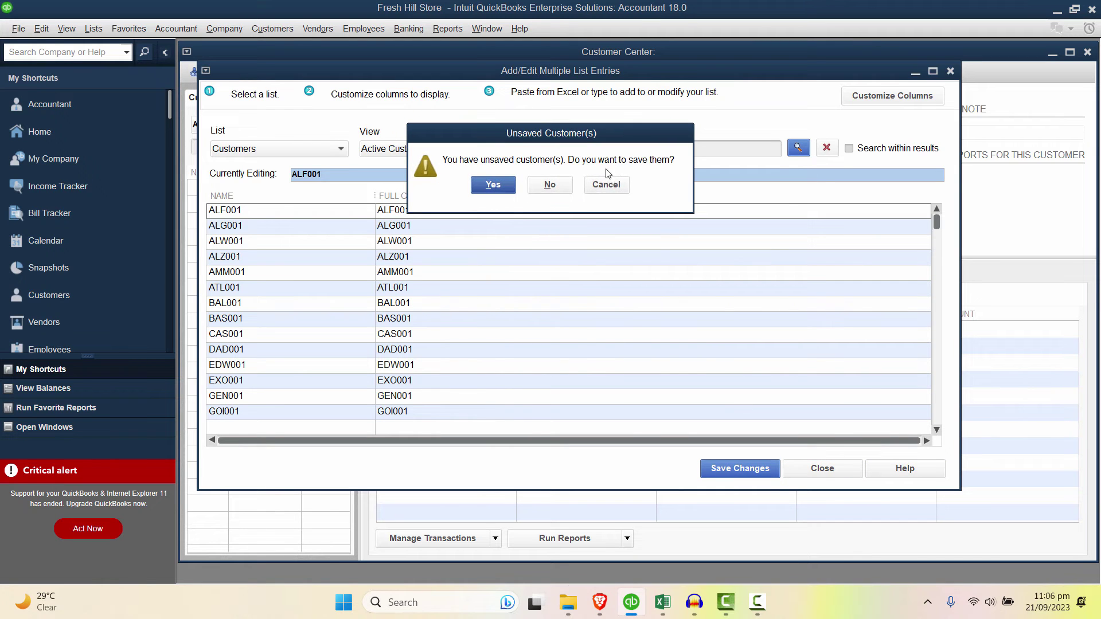
left_click(561, 187)
left_click(246, 72)
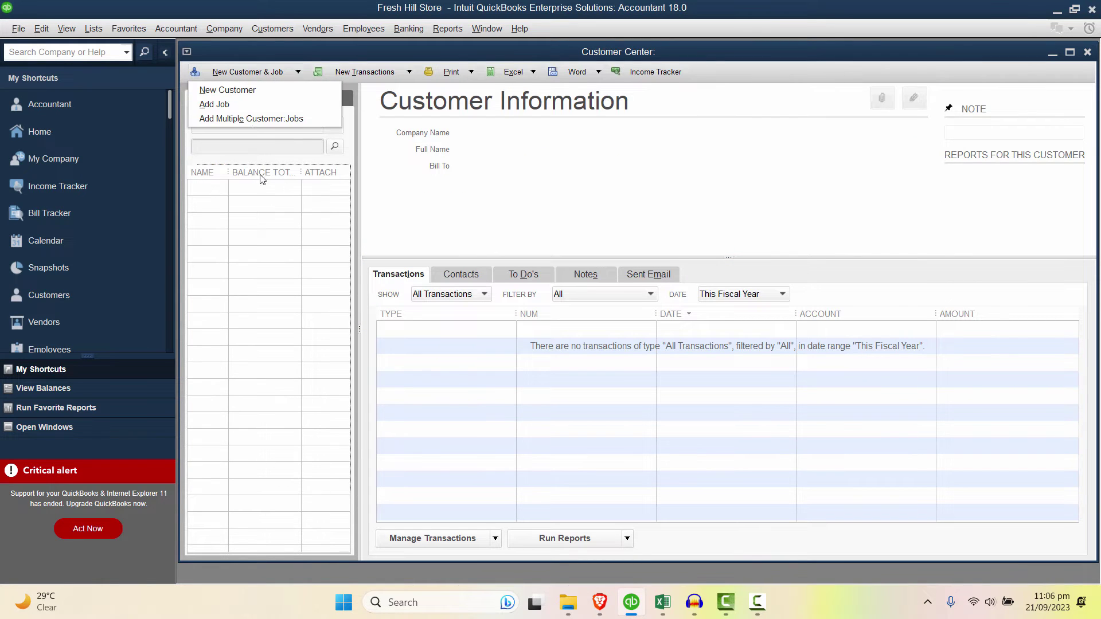
left_click(253, 123)
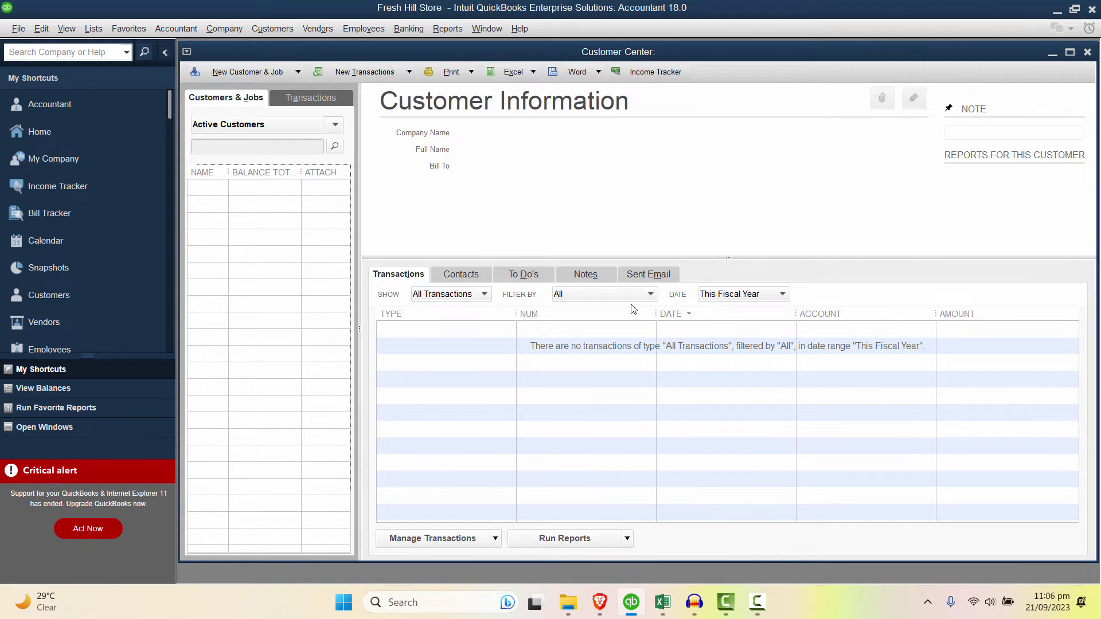
Swap the Full Customer:Job Name column for Company Name alongside Name, and apply
left_click(858, 99)
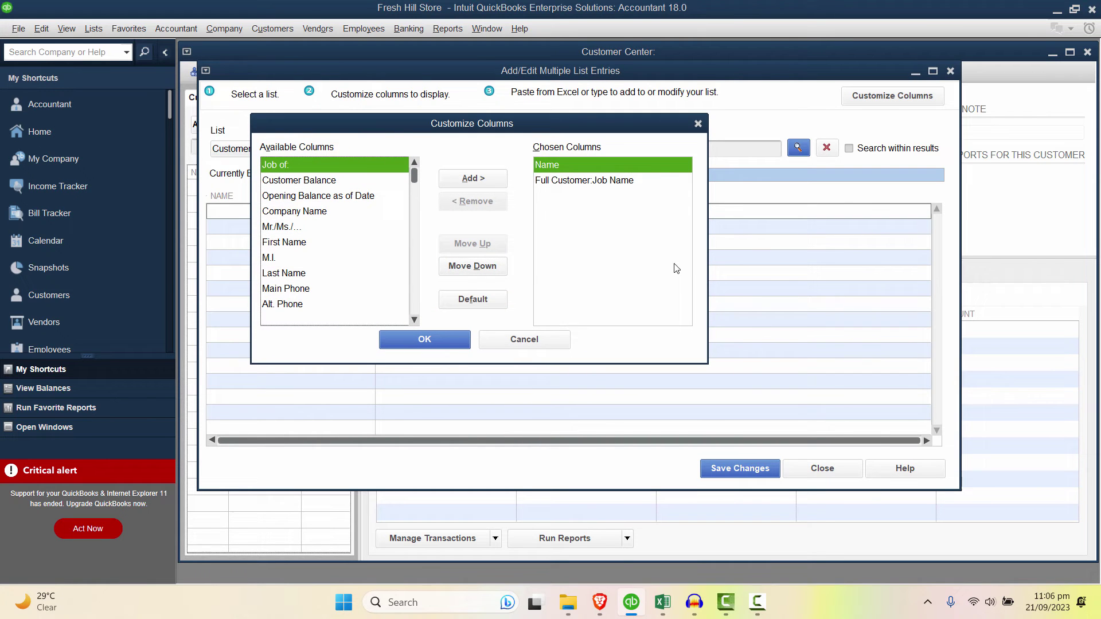
left_click(585, 181)
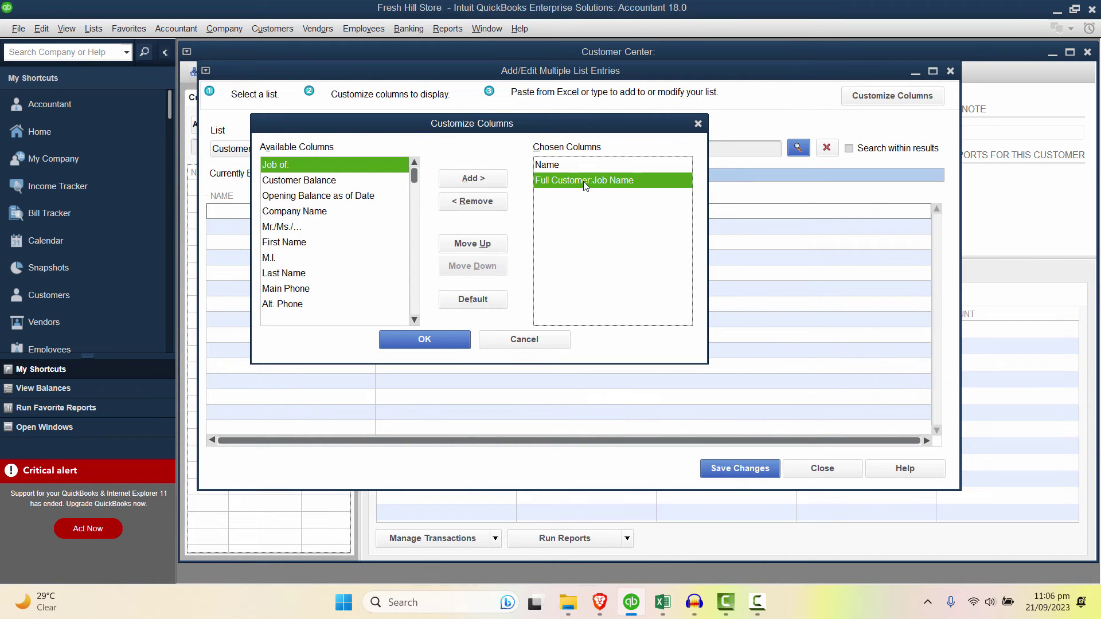
left_click(495, 210)
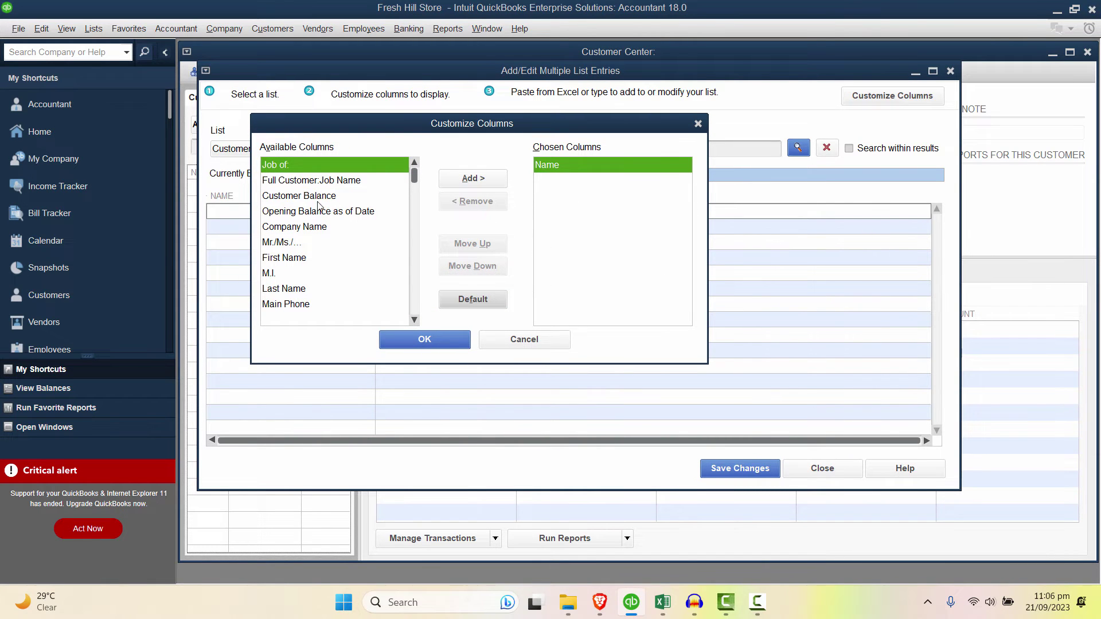
left_click(315, 227)
left_click(474, 179)
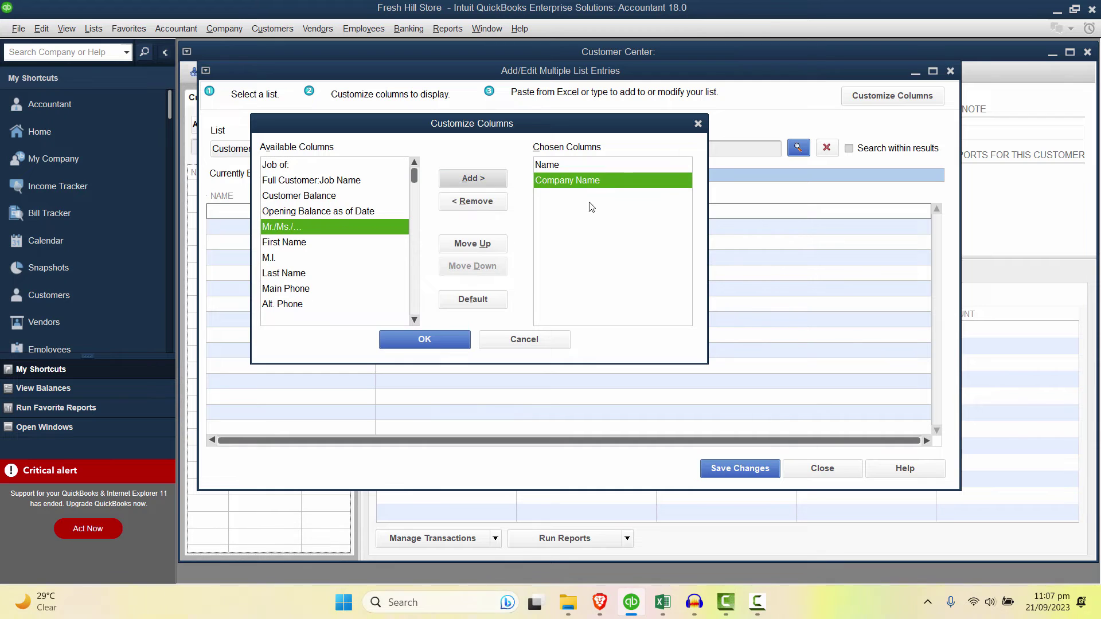
left_click(613, 165)
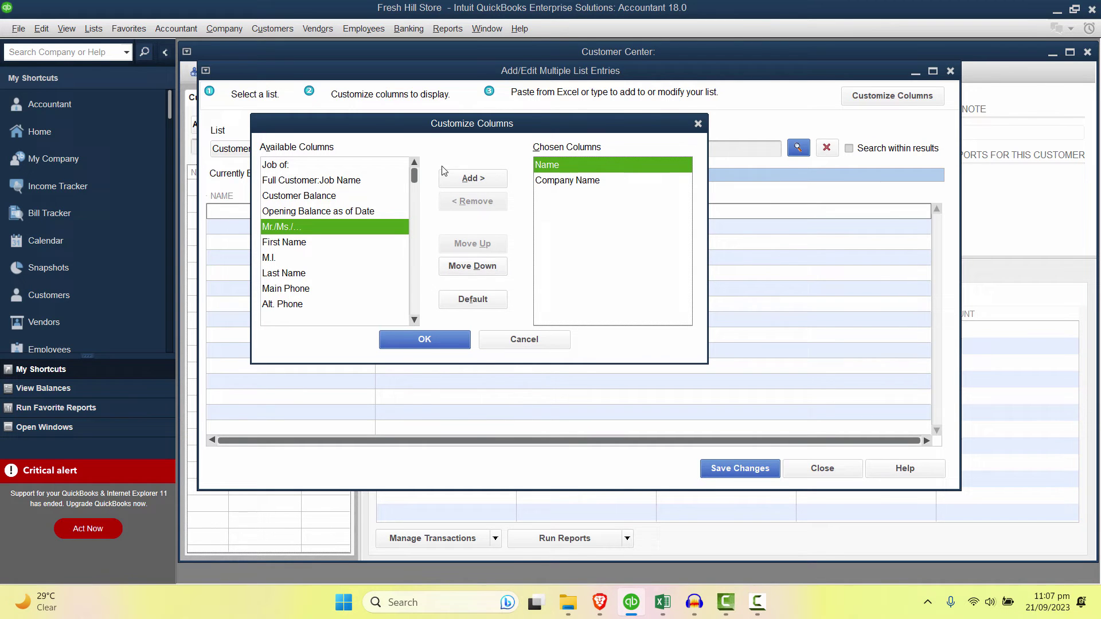
left_click(423, 340)
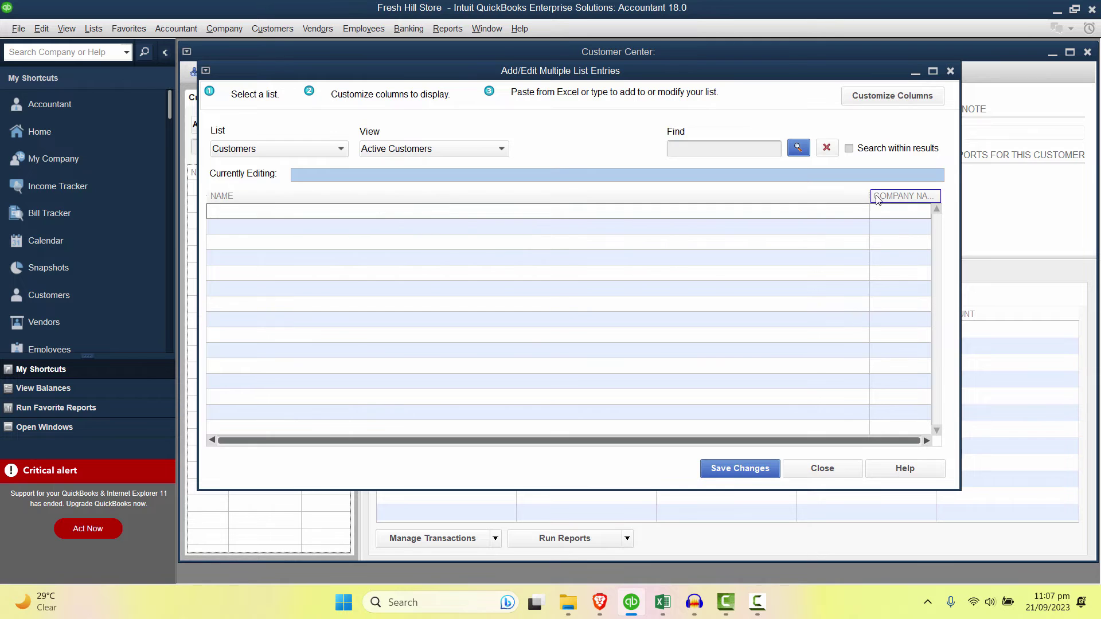
Widen Company Name, paste the 38 Excel customer rows with Ctrl+V, and save them
left_click_drag(877, 196, 432, 189)
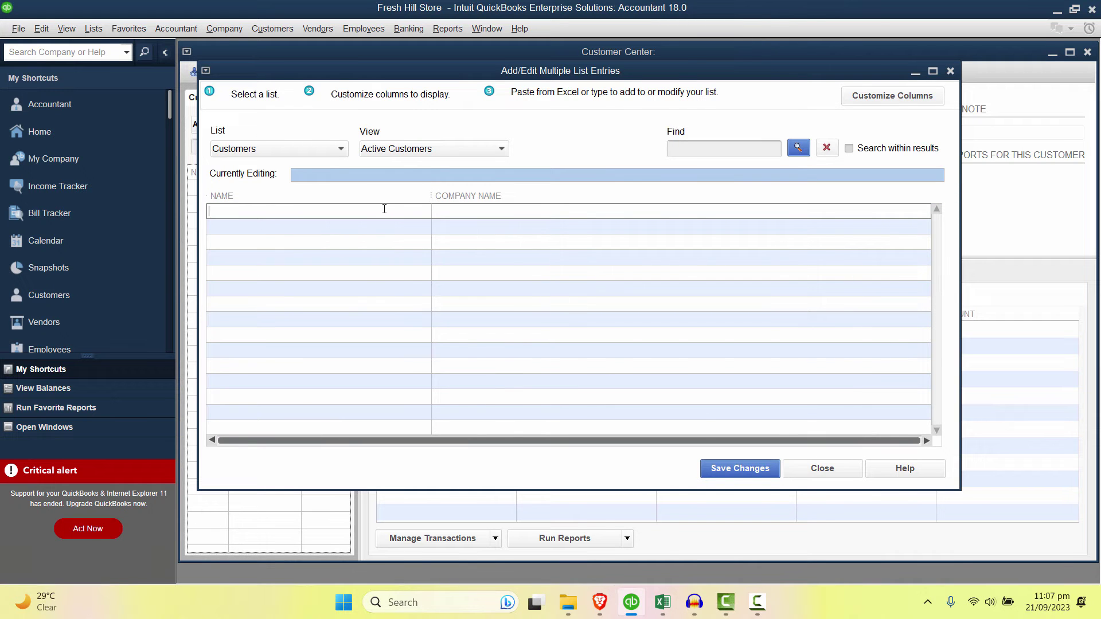
key("alt+Tab")
key("alt+Tab")
key("ctrl+v")
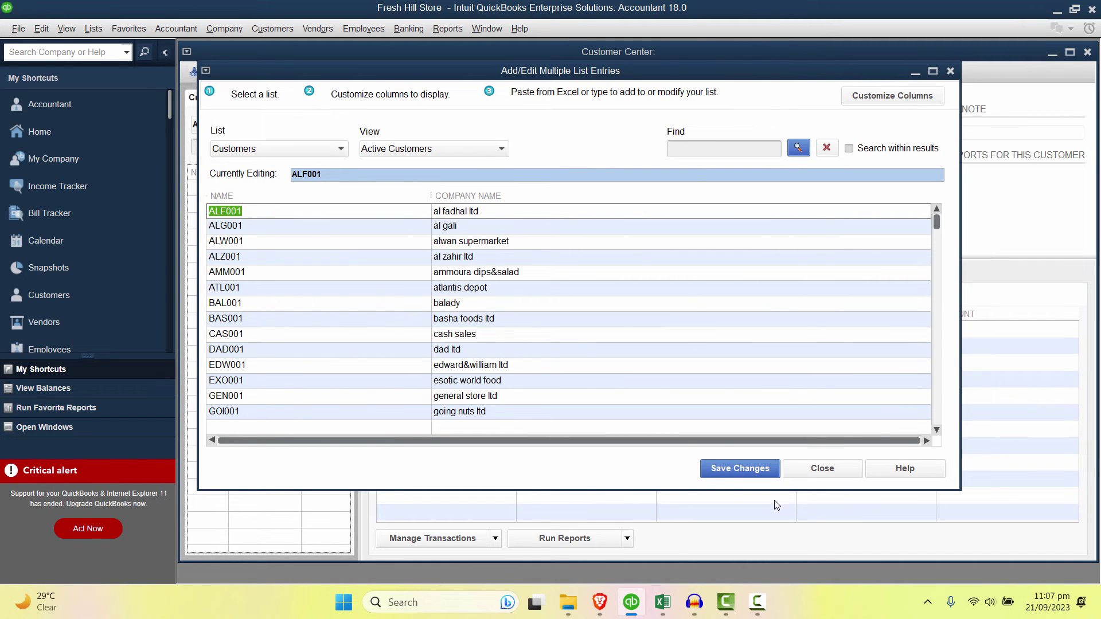
left_click(759, 474)
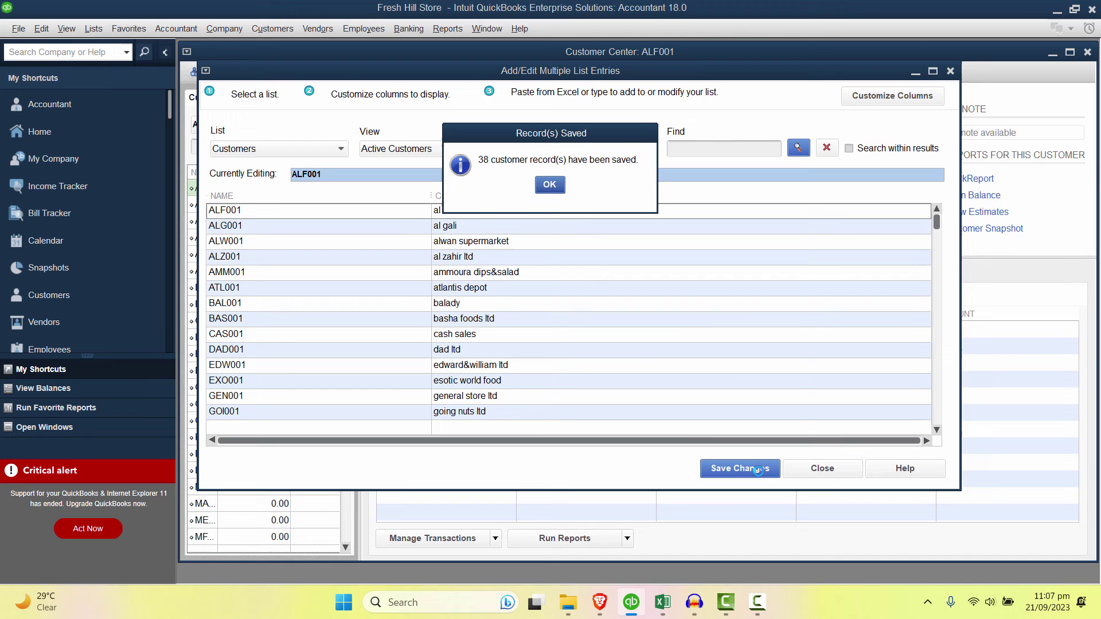
Close the saved-records message and grid, then widen the NAME column and customer list panel
left_click(548, 185)
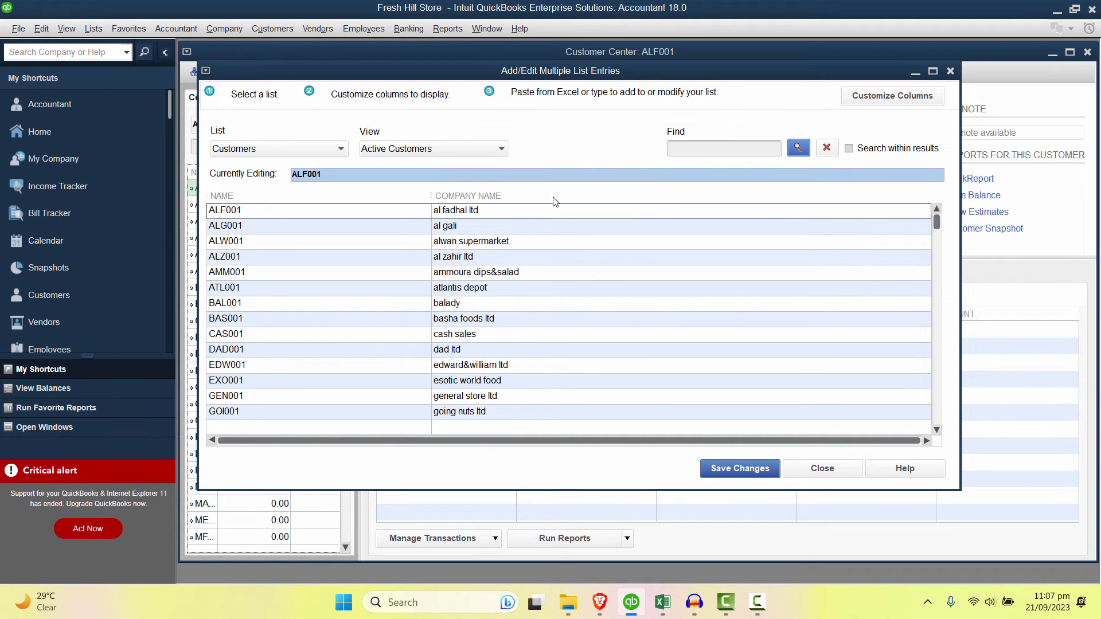
left_click(819, 471)
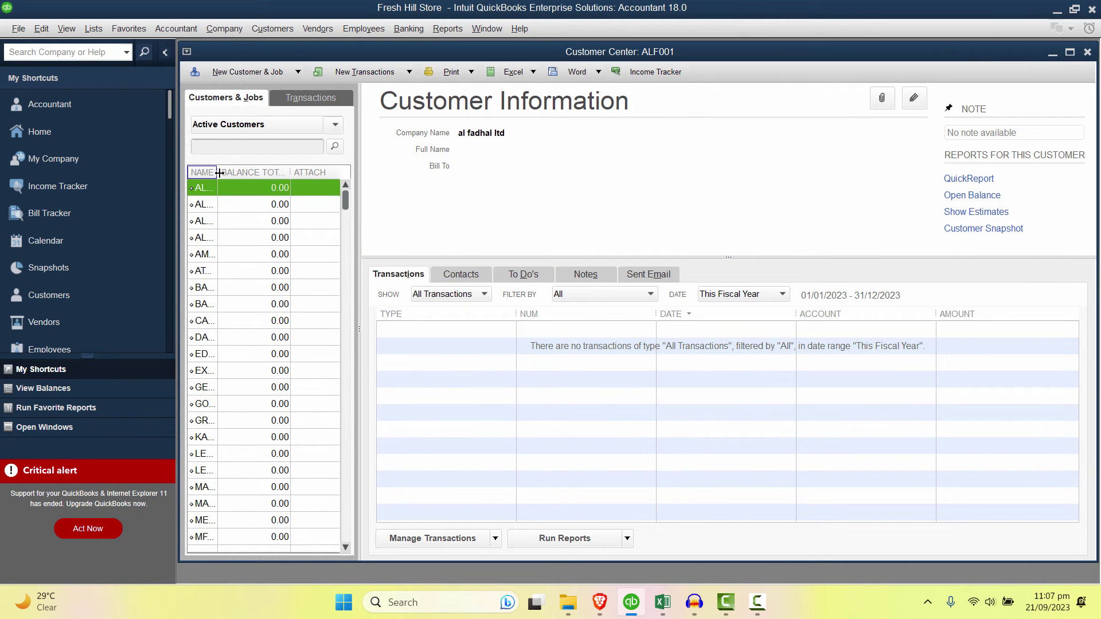
left_click_drag(219, 173, 285, 173)
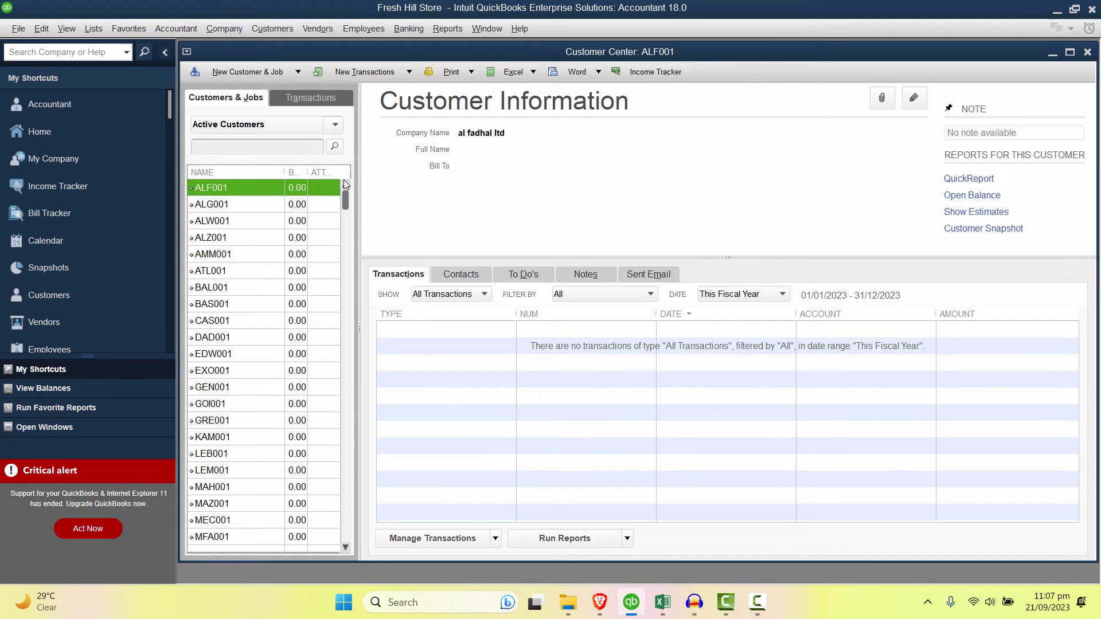
left_click_drag(356, 187, 498, 185)
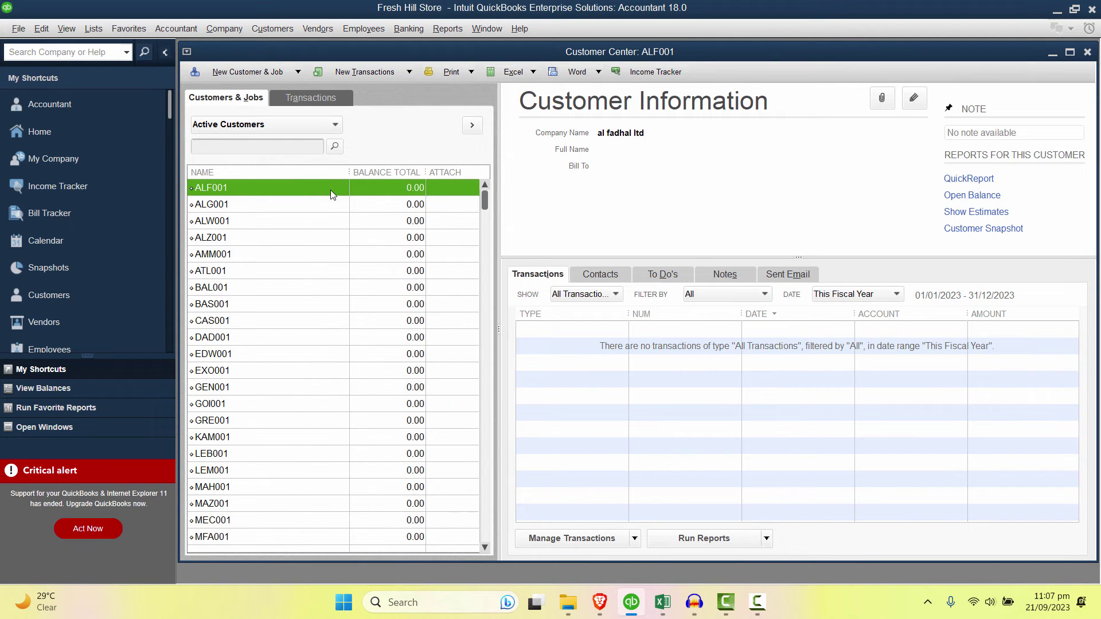
Add a Company column to the customer list, placed right after Name
right_click(299, 173)
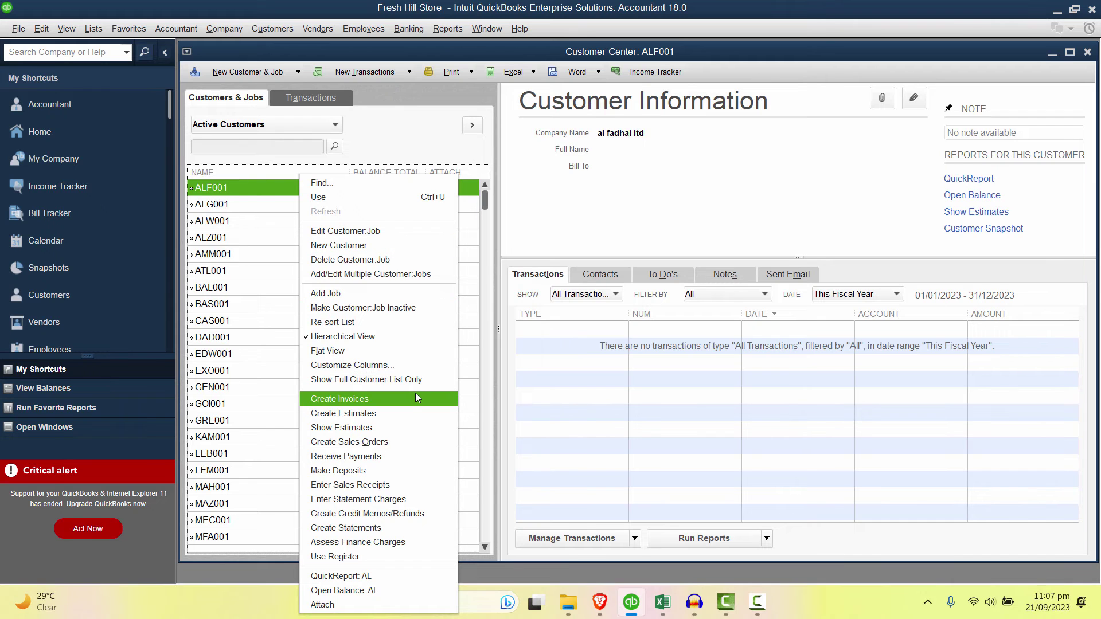
left_click(418, 365)
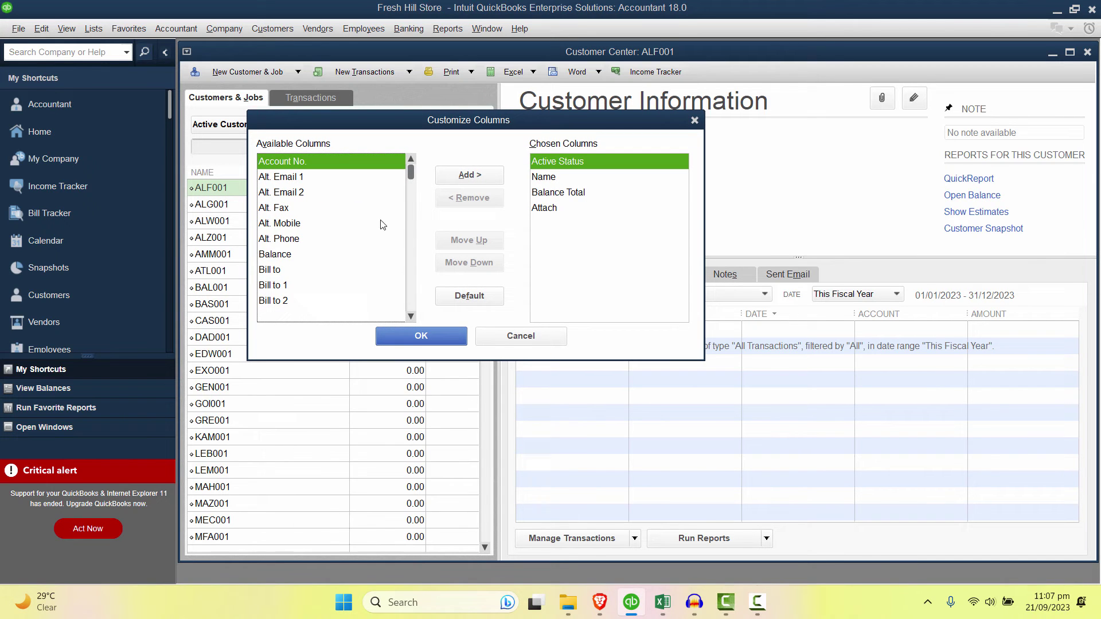
left_click(411, 316)
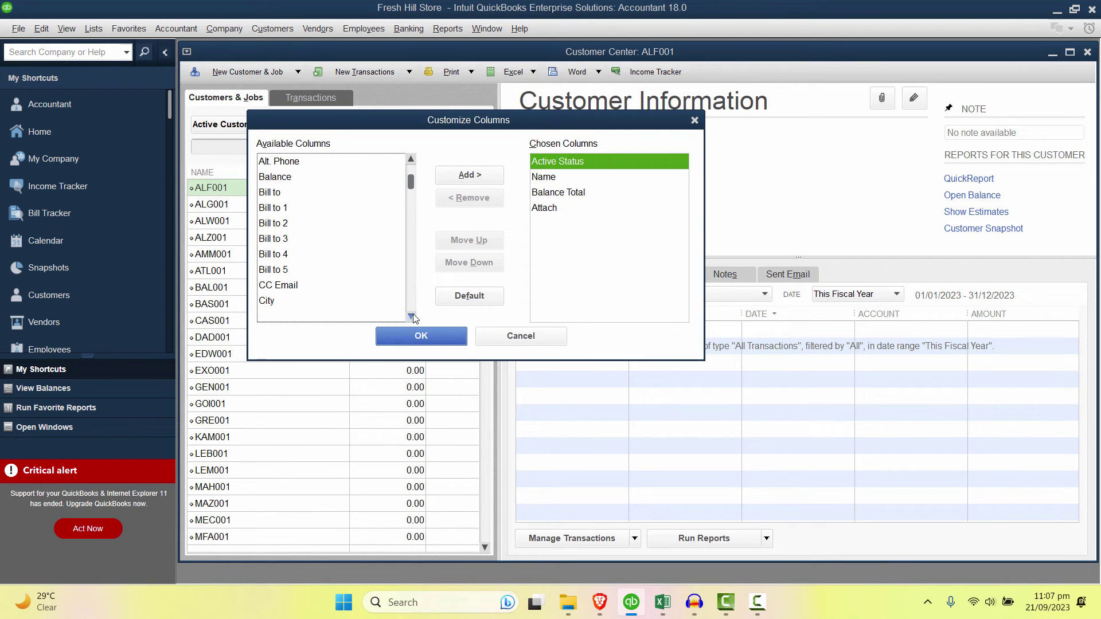
left_click(410, 316)
left_click(410, 317)
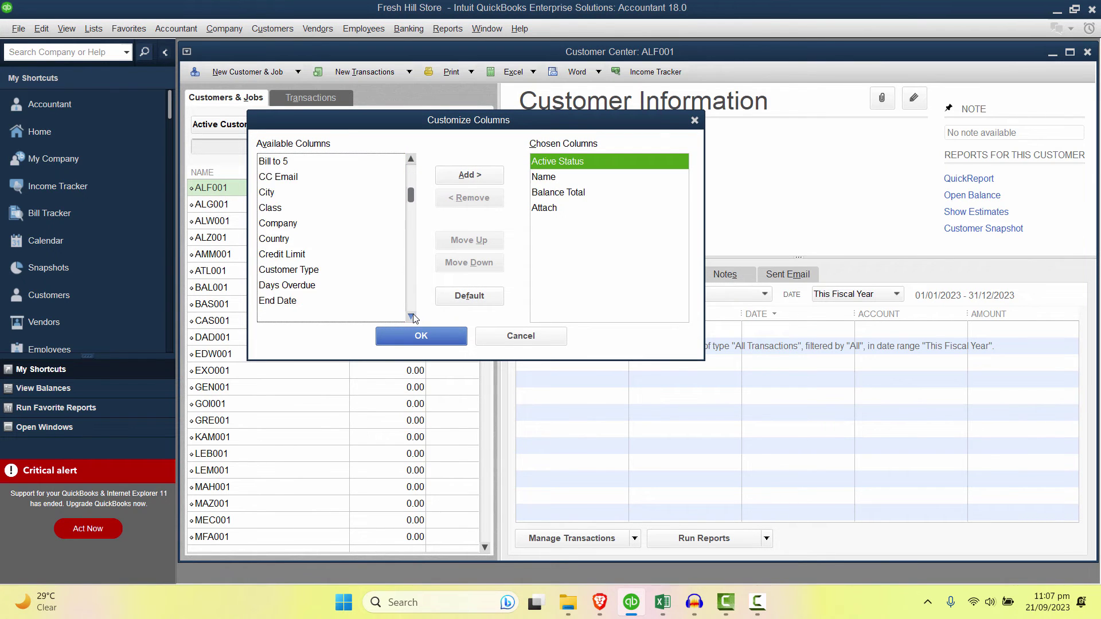
left_click(283, 223)
left_click(470, 176)
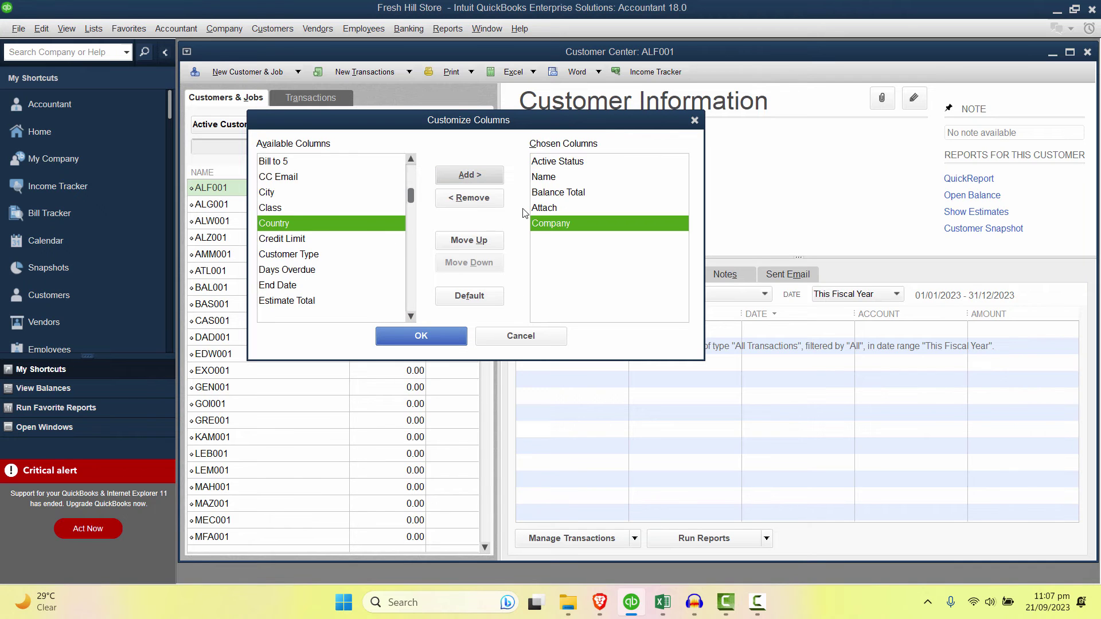
left_click(474, 242)
left_click(475, 242)
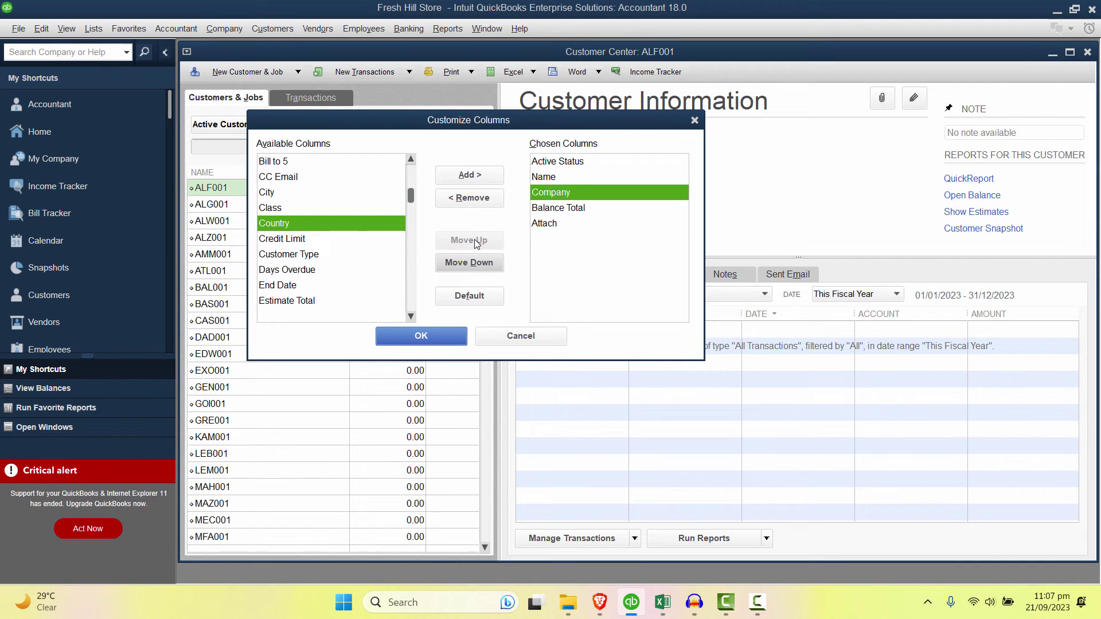
Remove the Attach column, apply the changes, and widen Company so names show fully
left_click(555, 223)
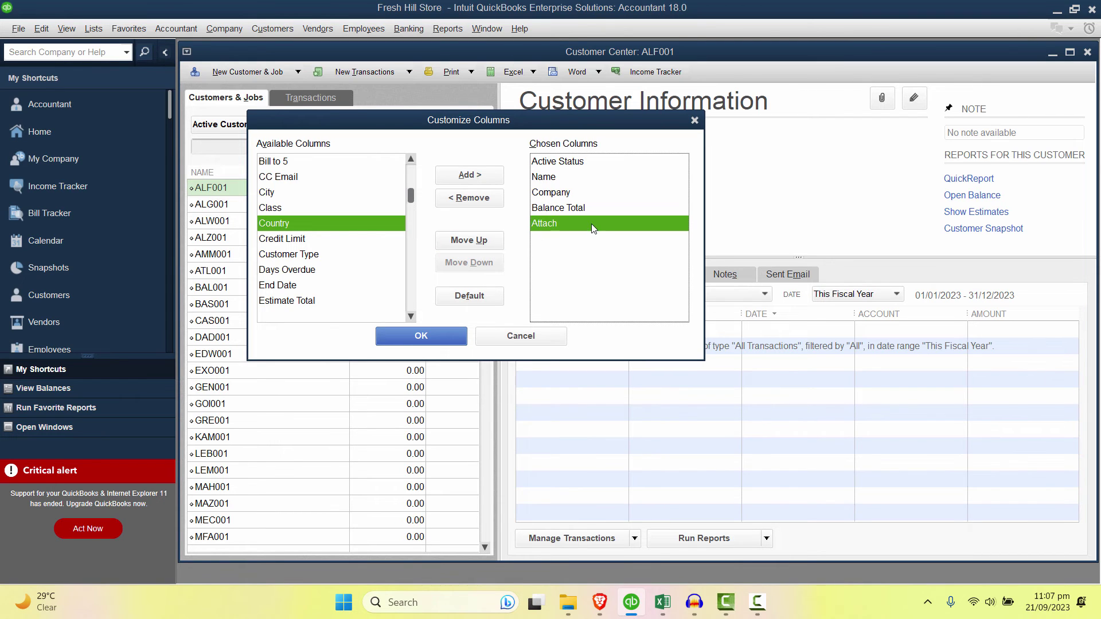
left_click(470, 198)
left_click(440, 335)
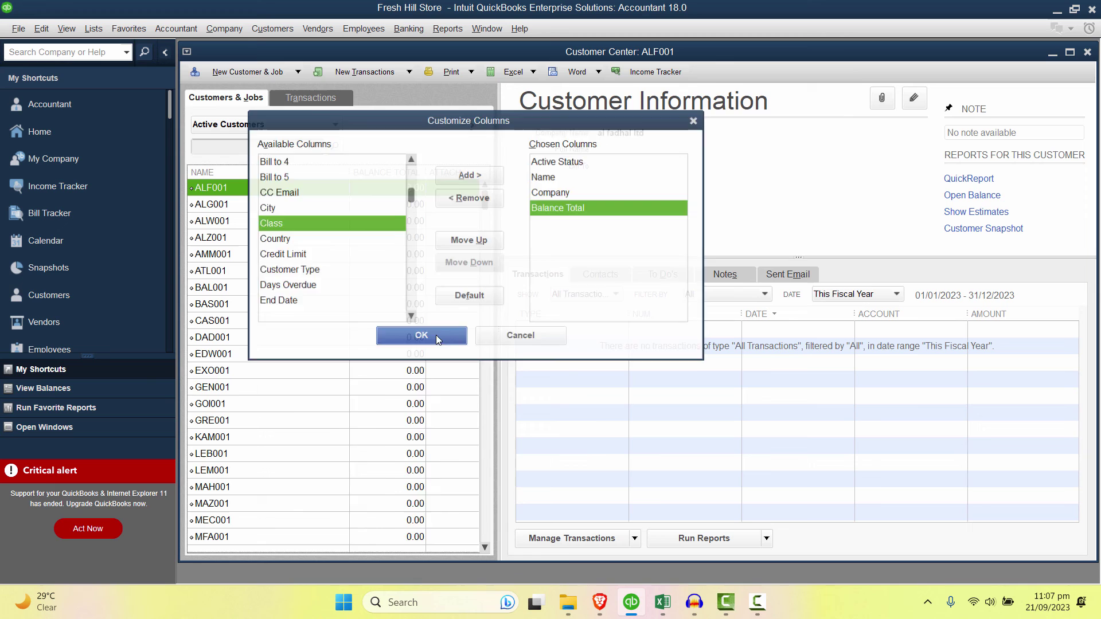
left_click_drag(334, 172, 248, 172)
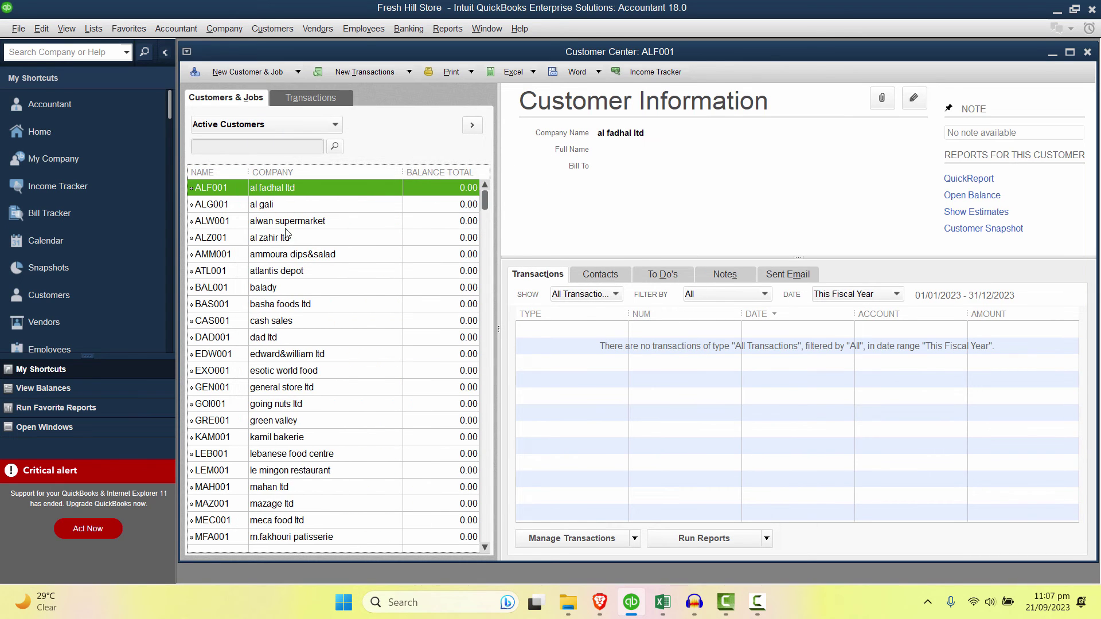